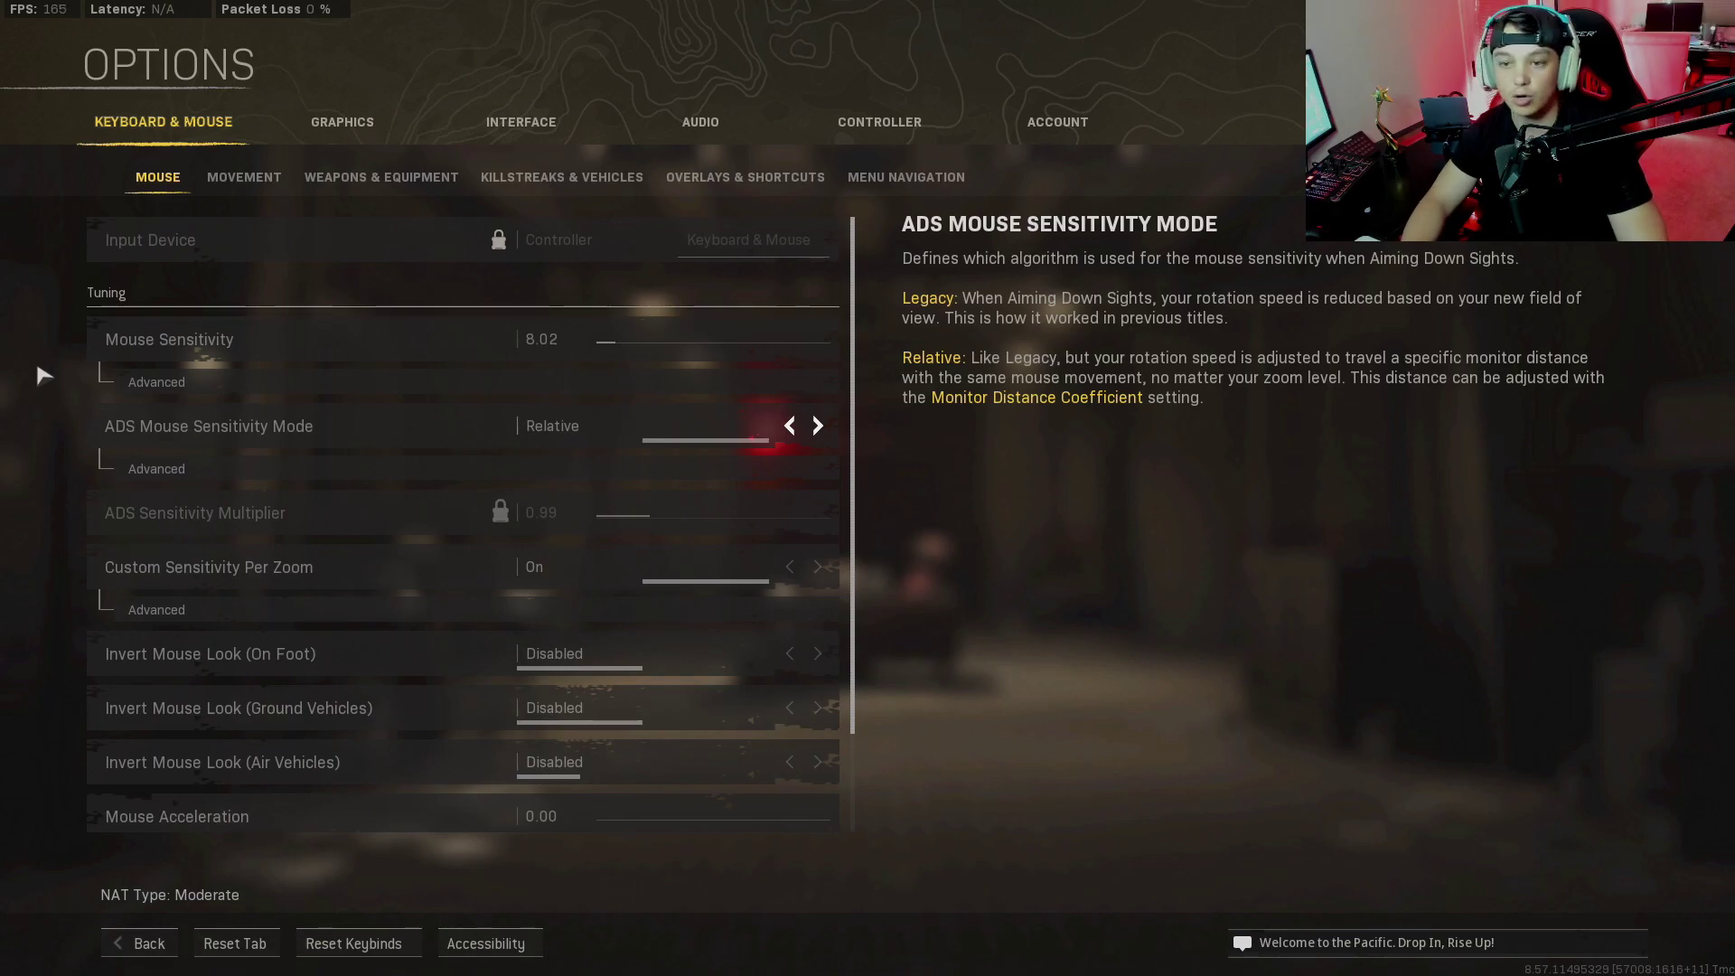
Expand the advanced options under Mouse Sensitivity and ADS Mouse Sensitivity Mode and review the multipliers, transition timing and monitor distance coefficient
left_click(136, 382)
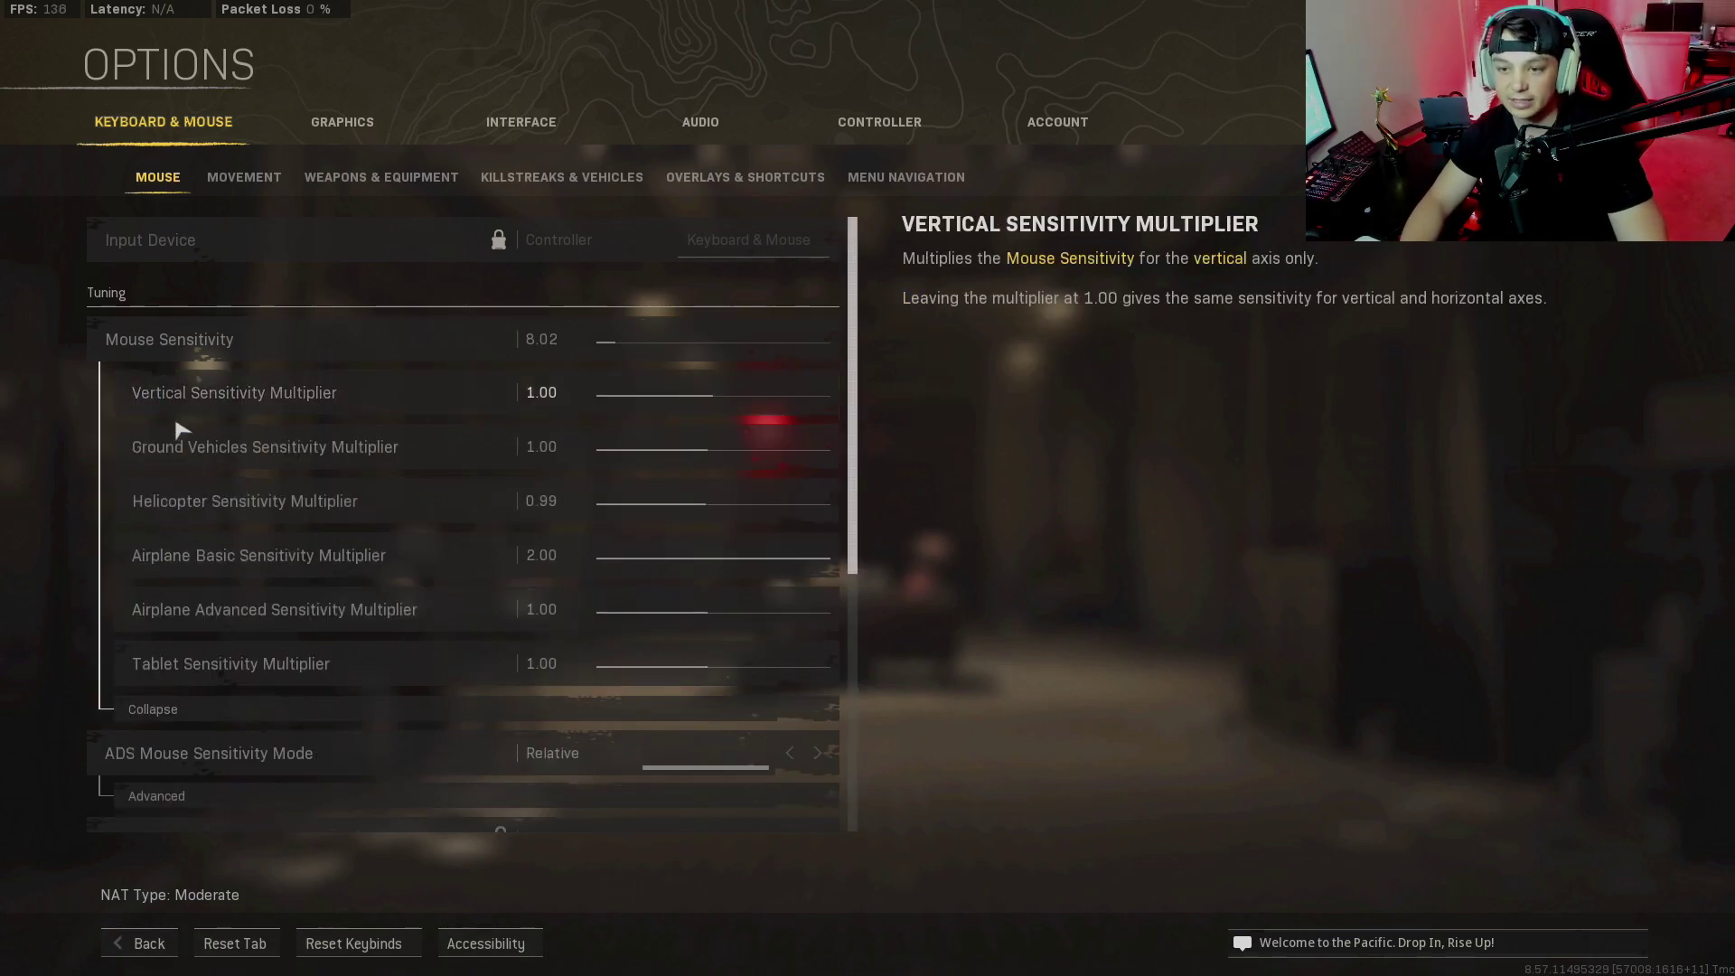
scroll(220, 529, "down", 1)
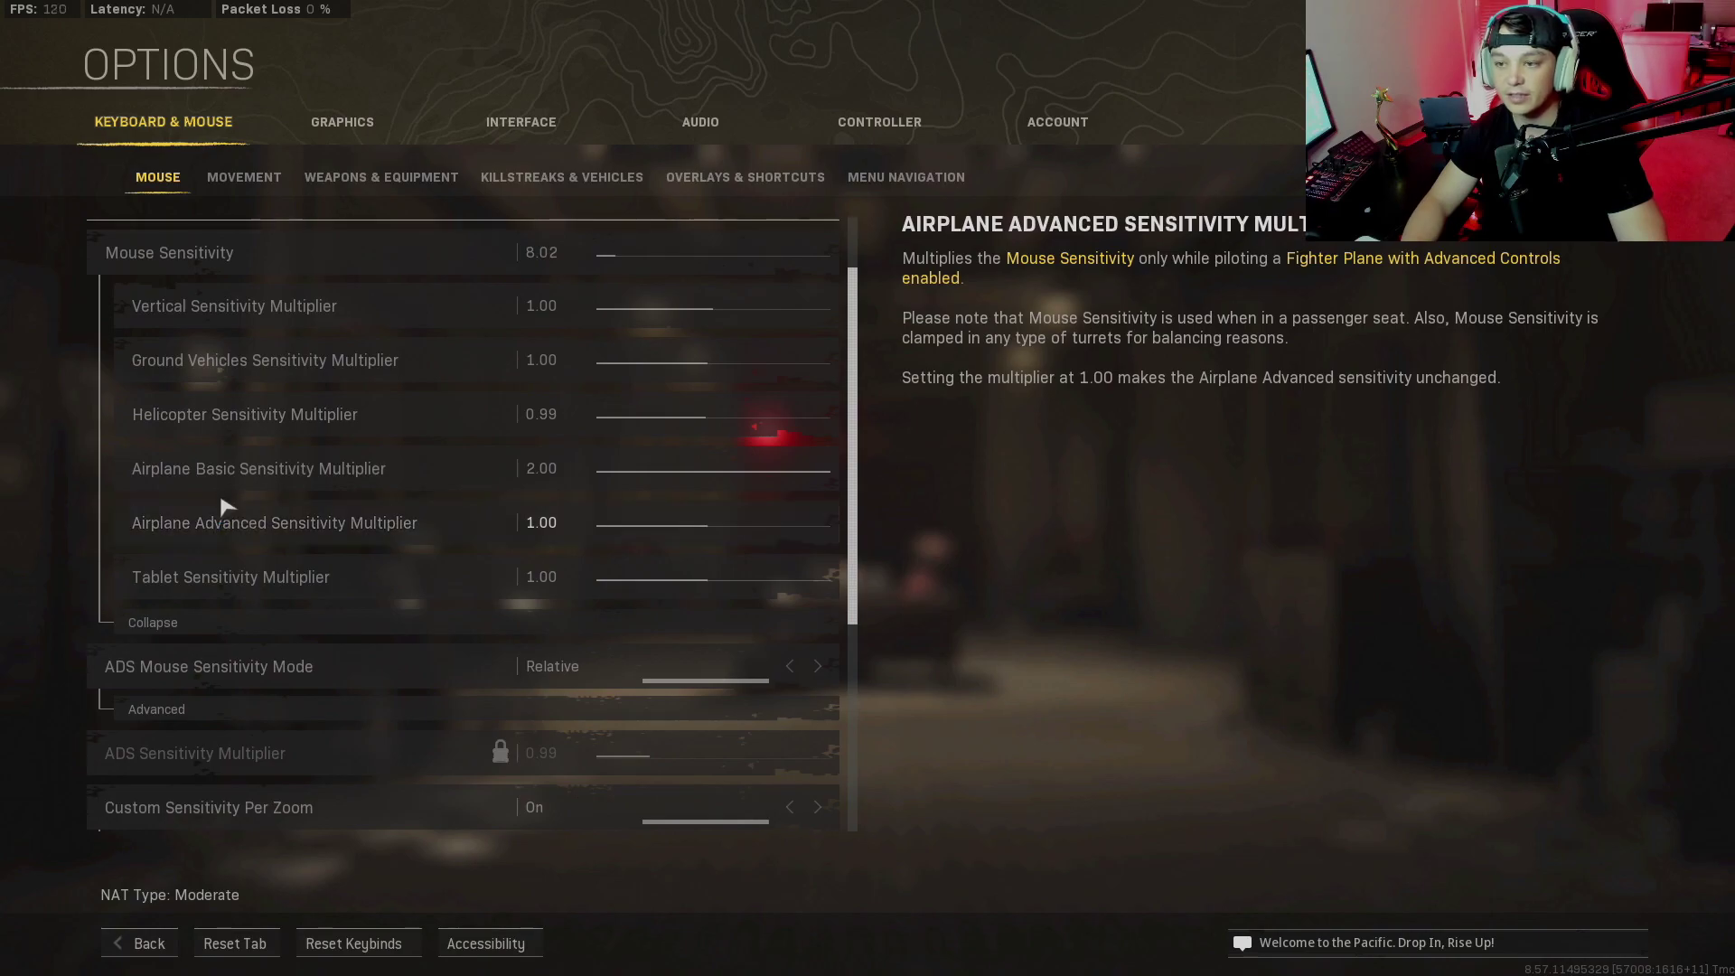
scroll(219, 533, "down", 2)
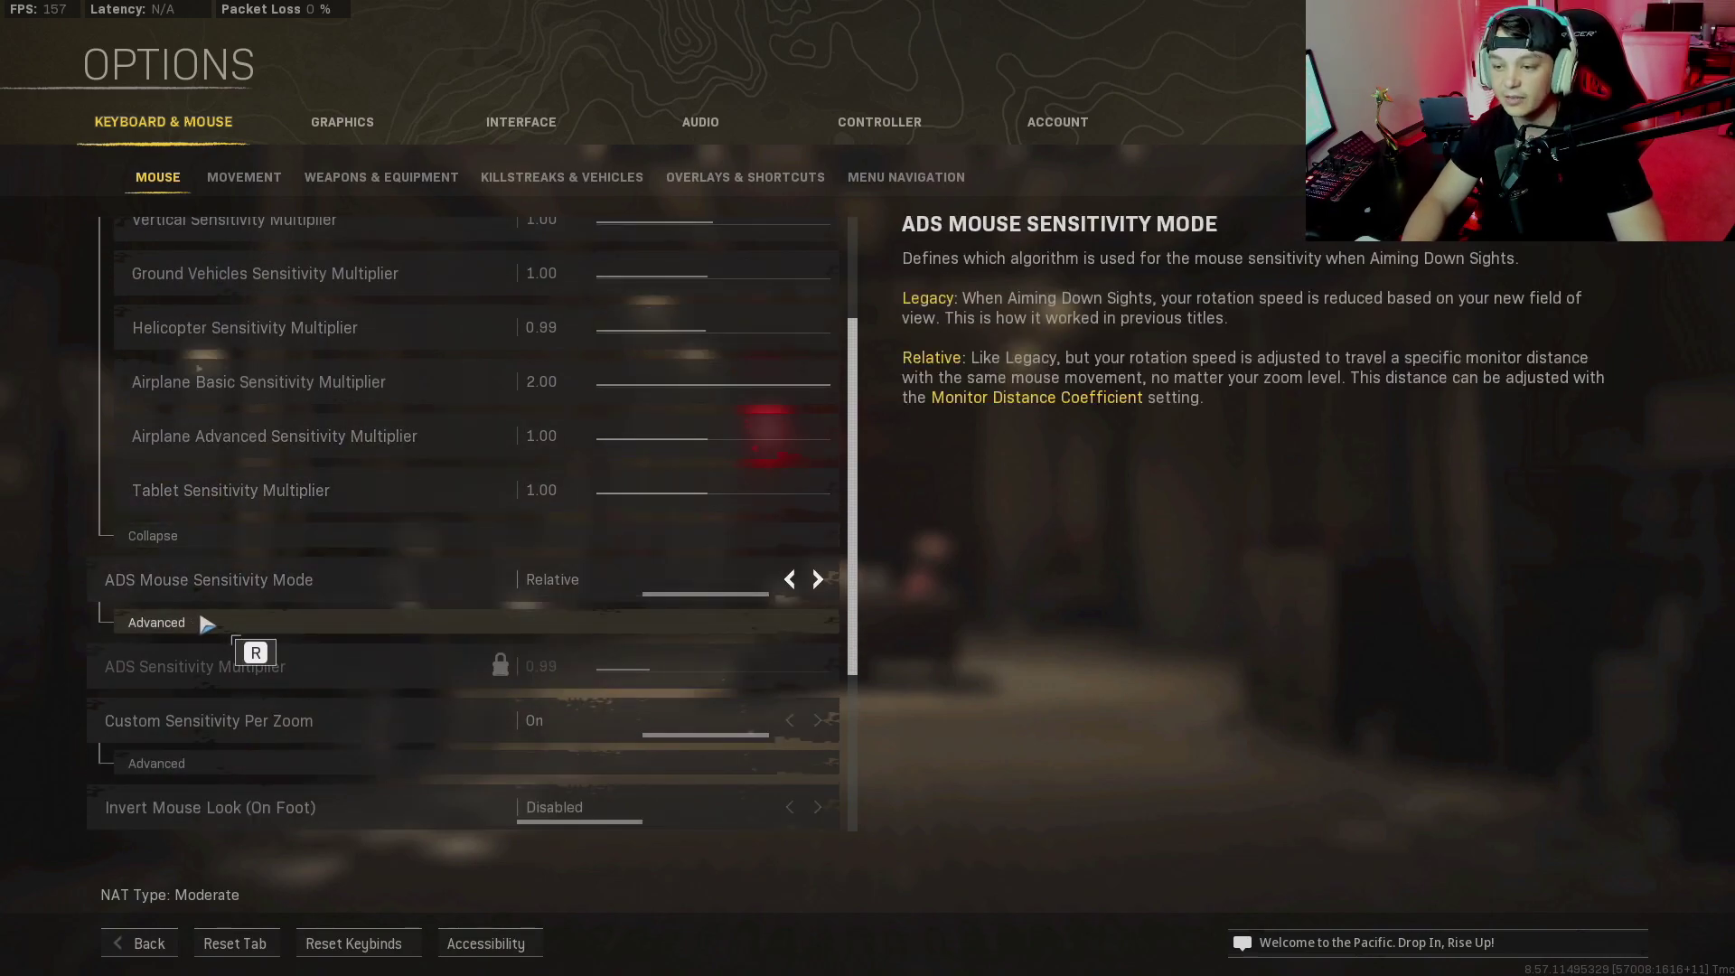
left_click(389, 622)
scroll(316, 588, "down", 1)
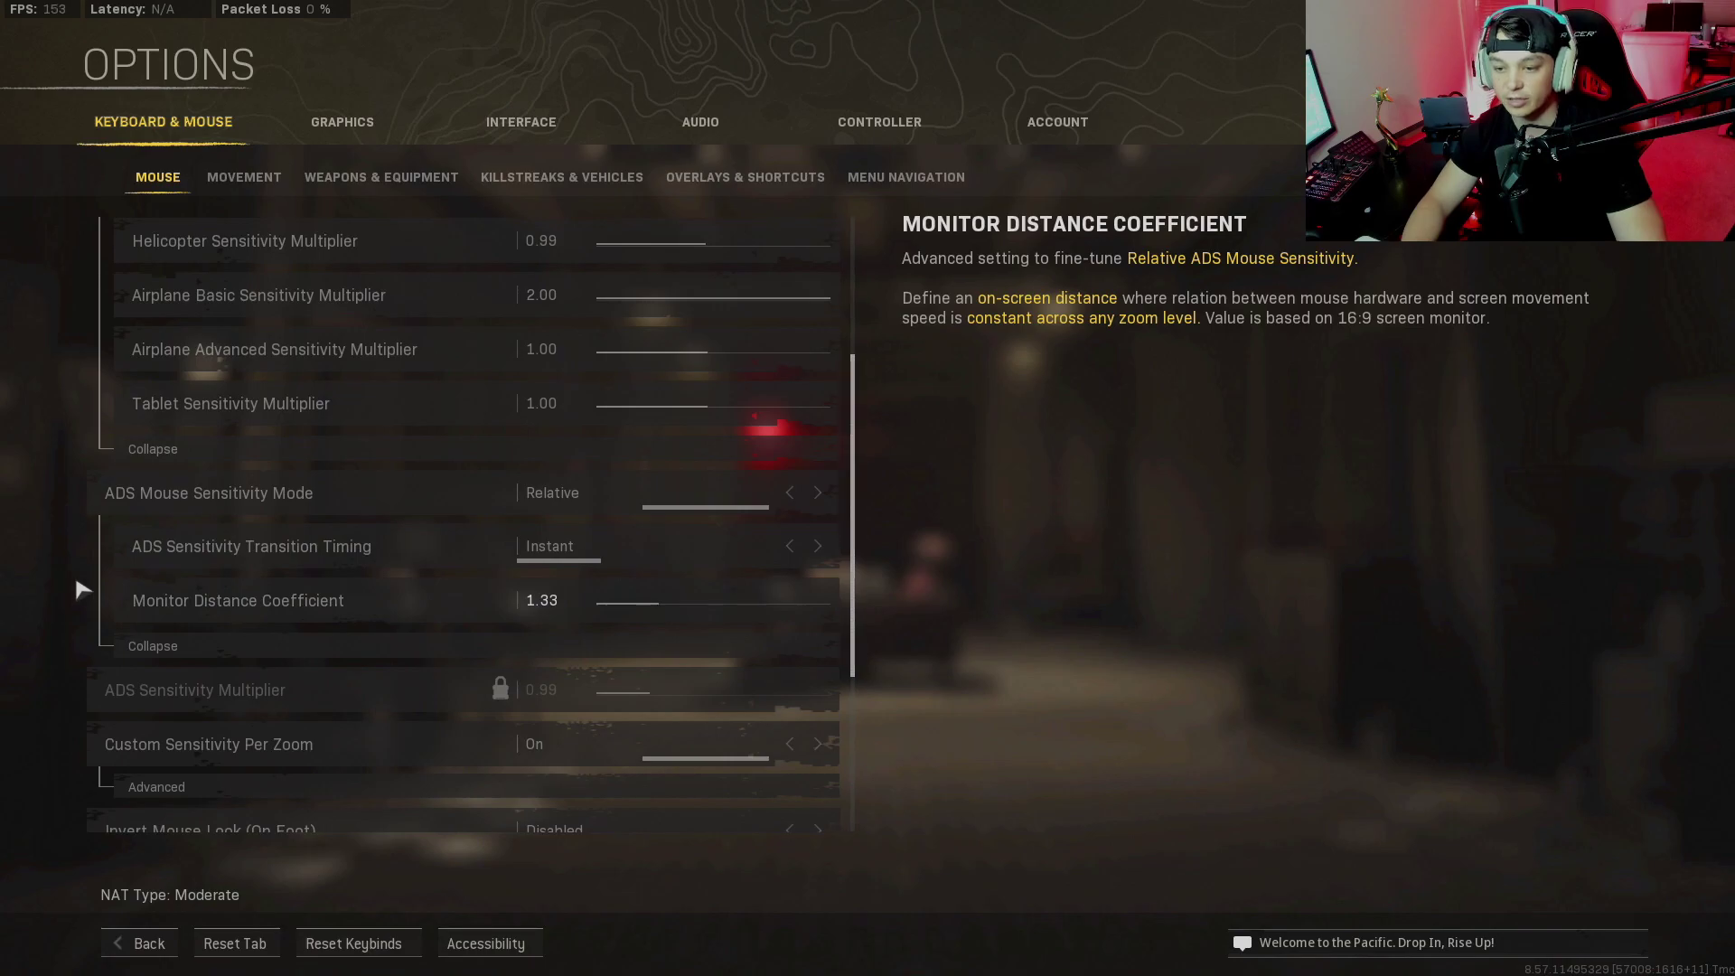
Expand the advanced options of Custom Sensitivity Per Zoom and review the per-zoom ADS multipliers and the remaining invert, acceleration, filtering and smoothing settings
scroll(181, 632, "down", 2)
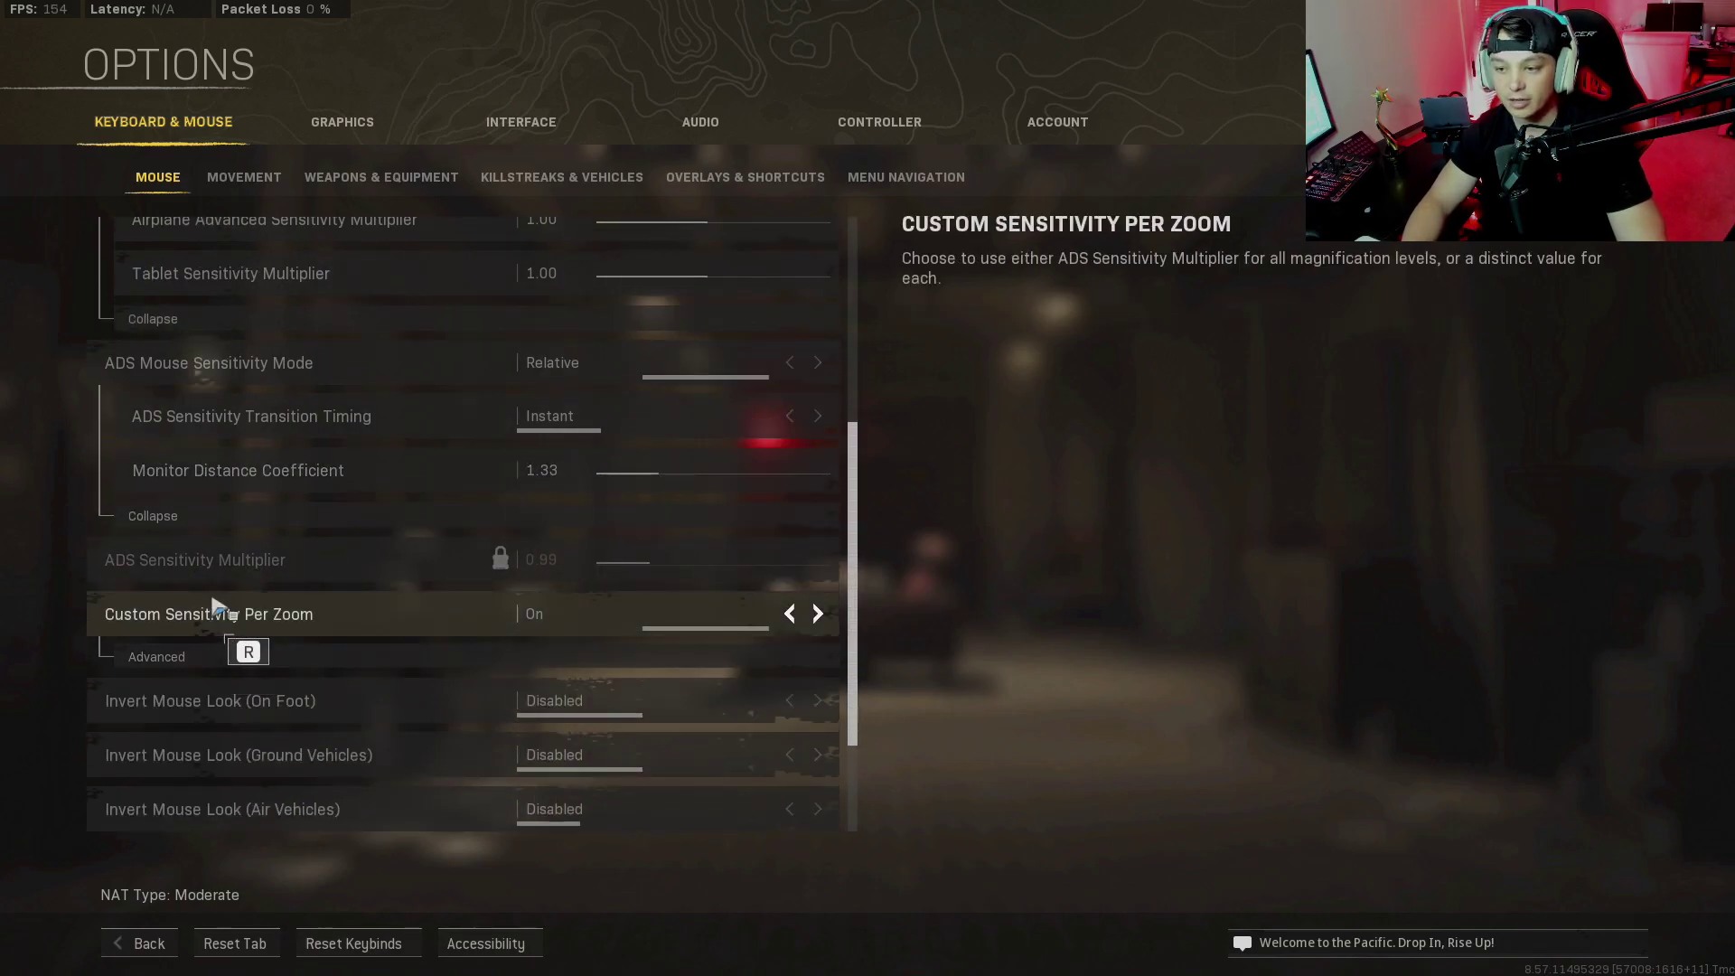
left_click(268, 657)
scroll(271, 624, "down", 2)
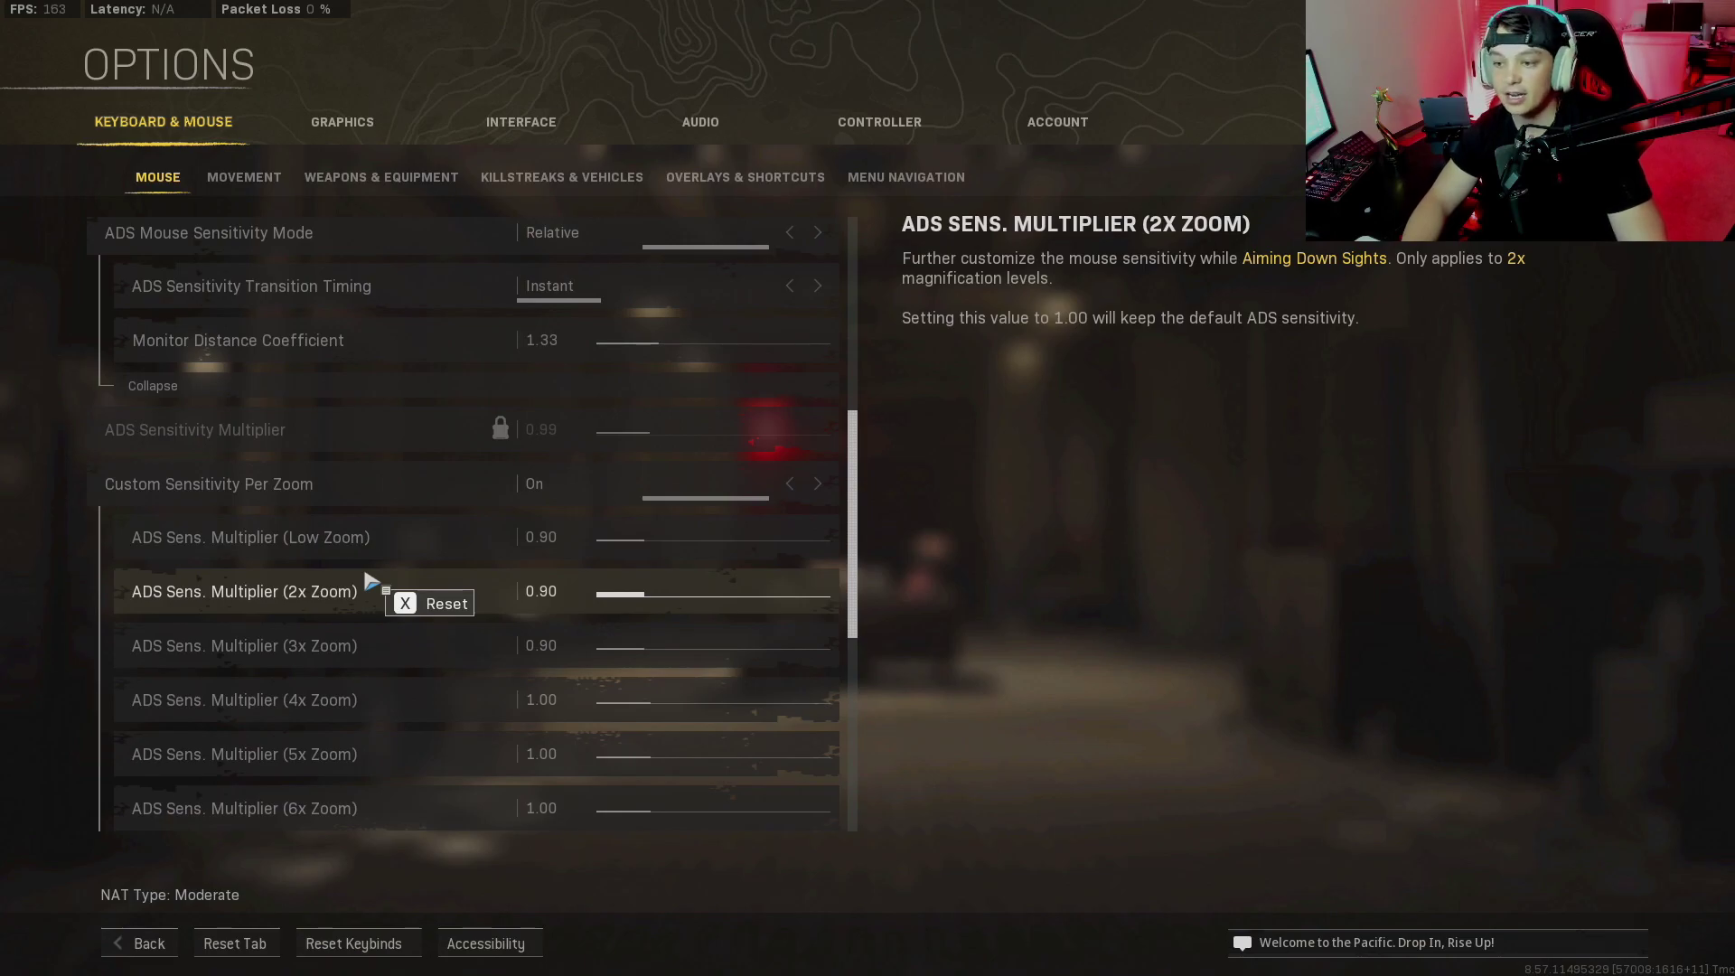
scroll(371, 582, "down", 2)
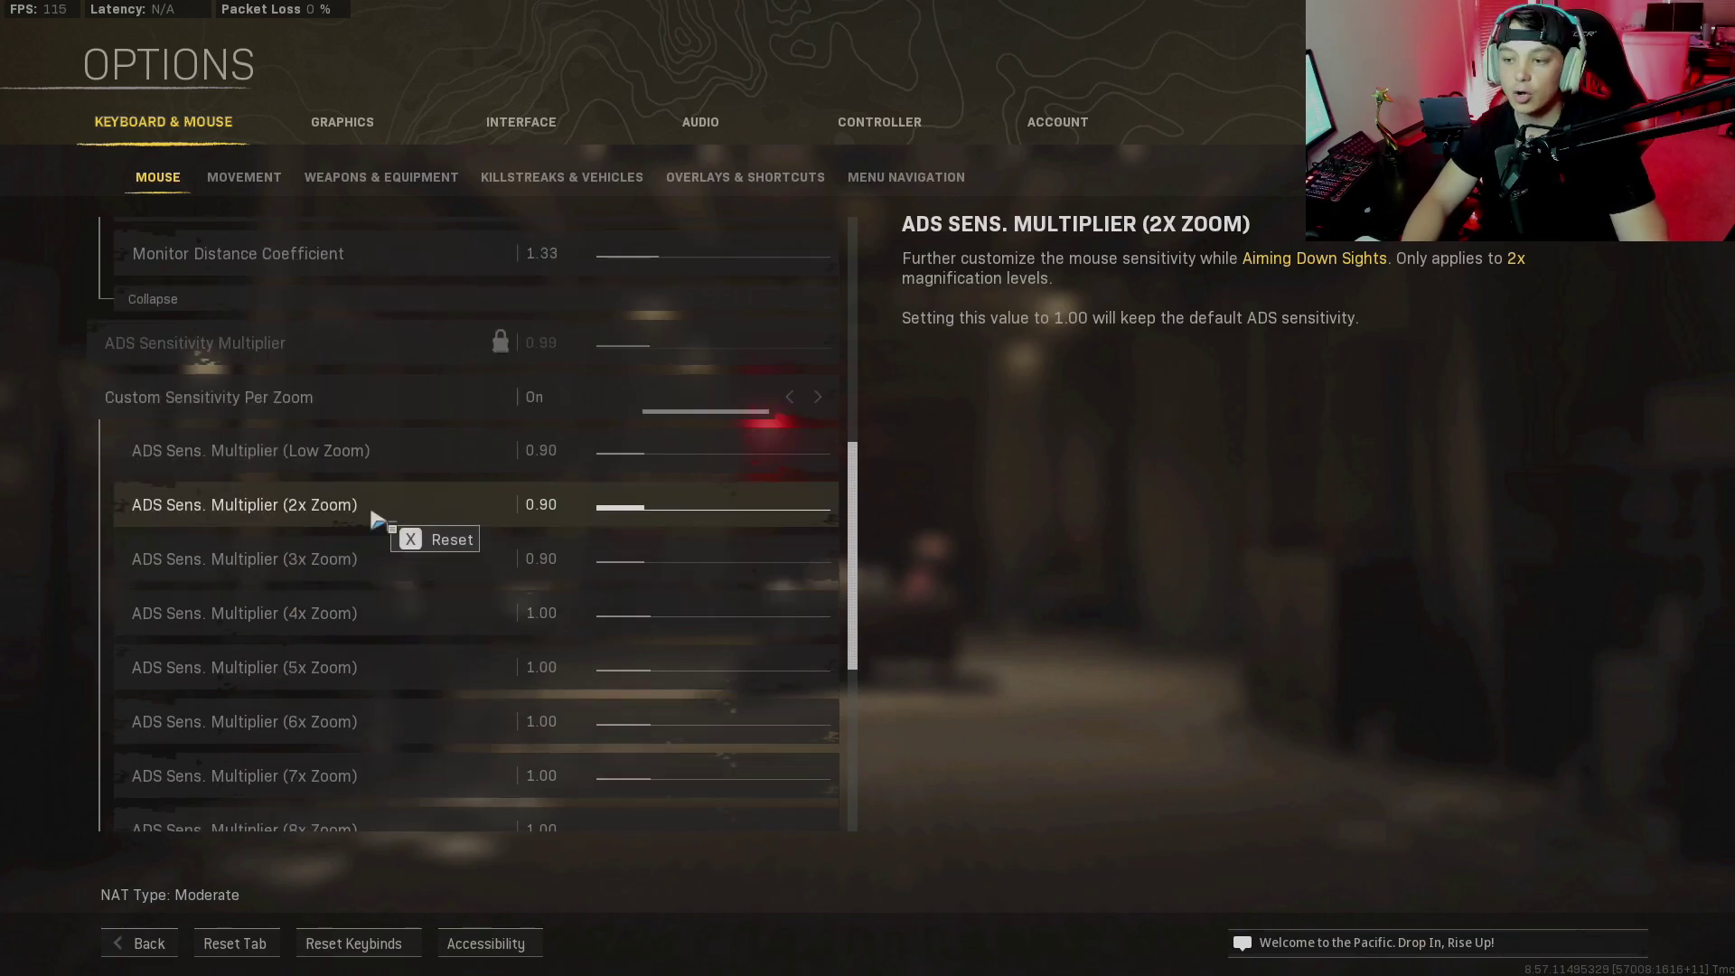
left_click(516, 475)
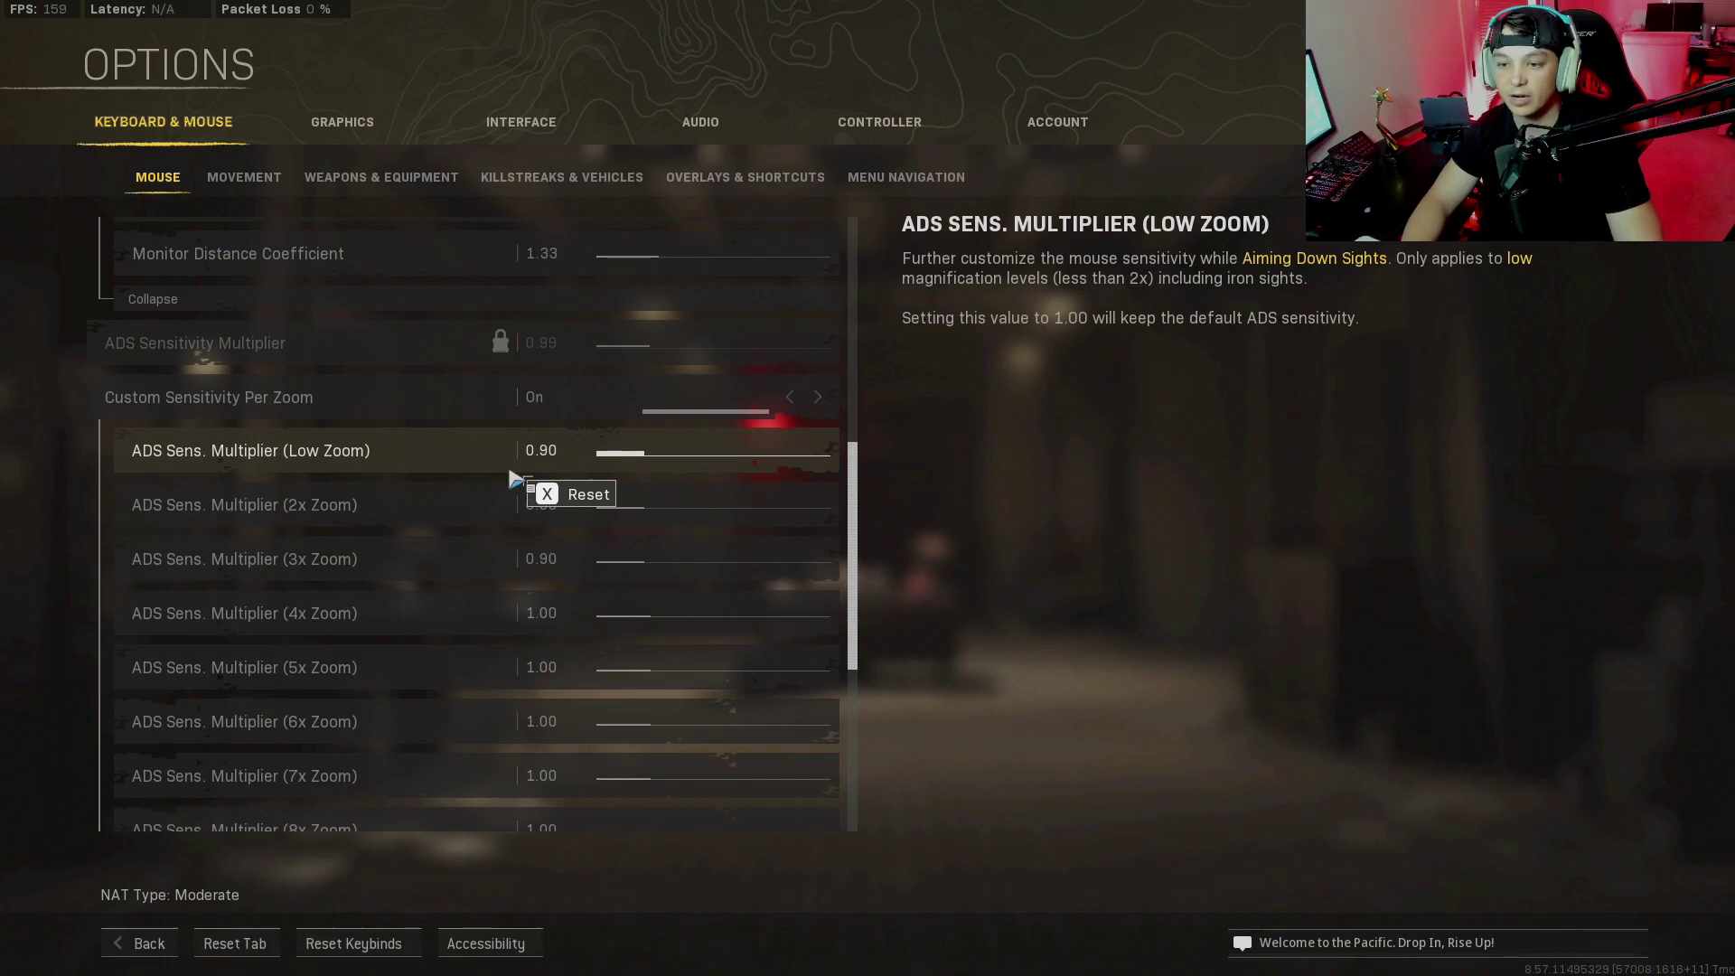
scroll(516, 479, "down", 1)
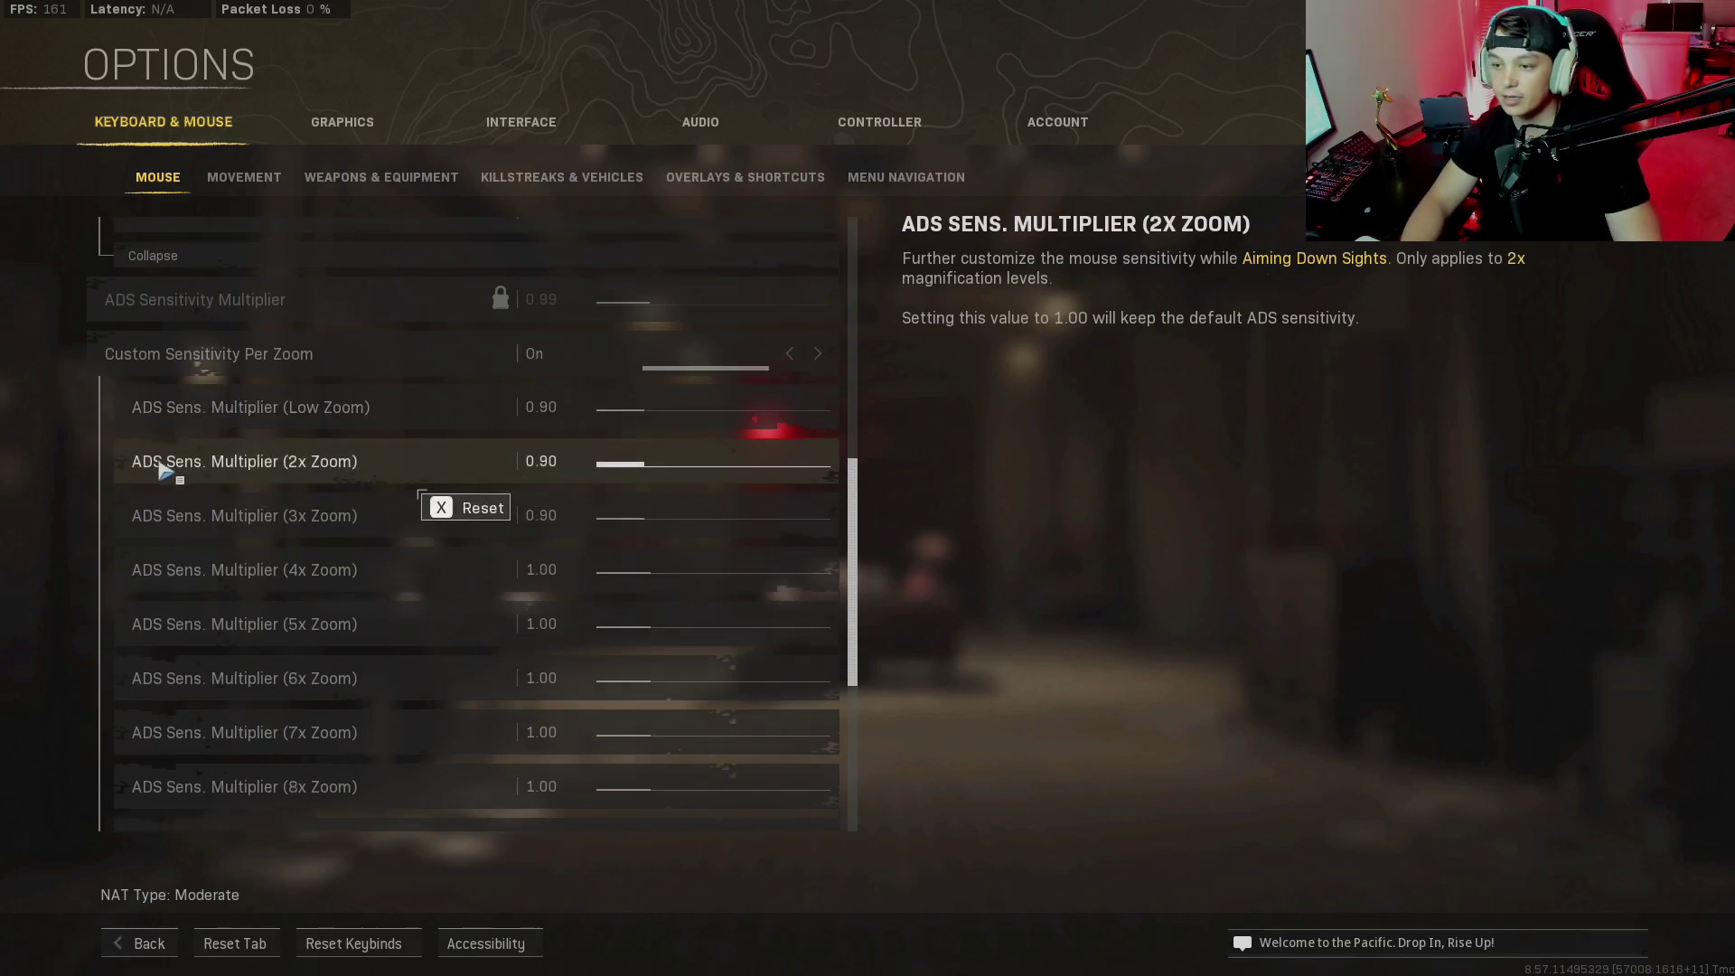
scroll(164, 469, "down", 1)
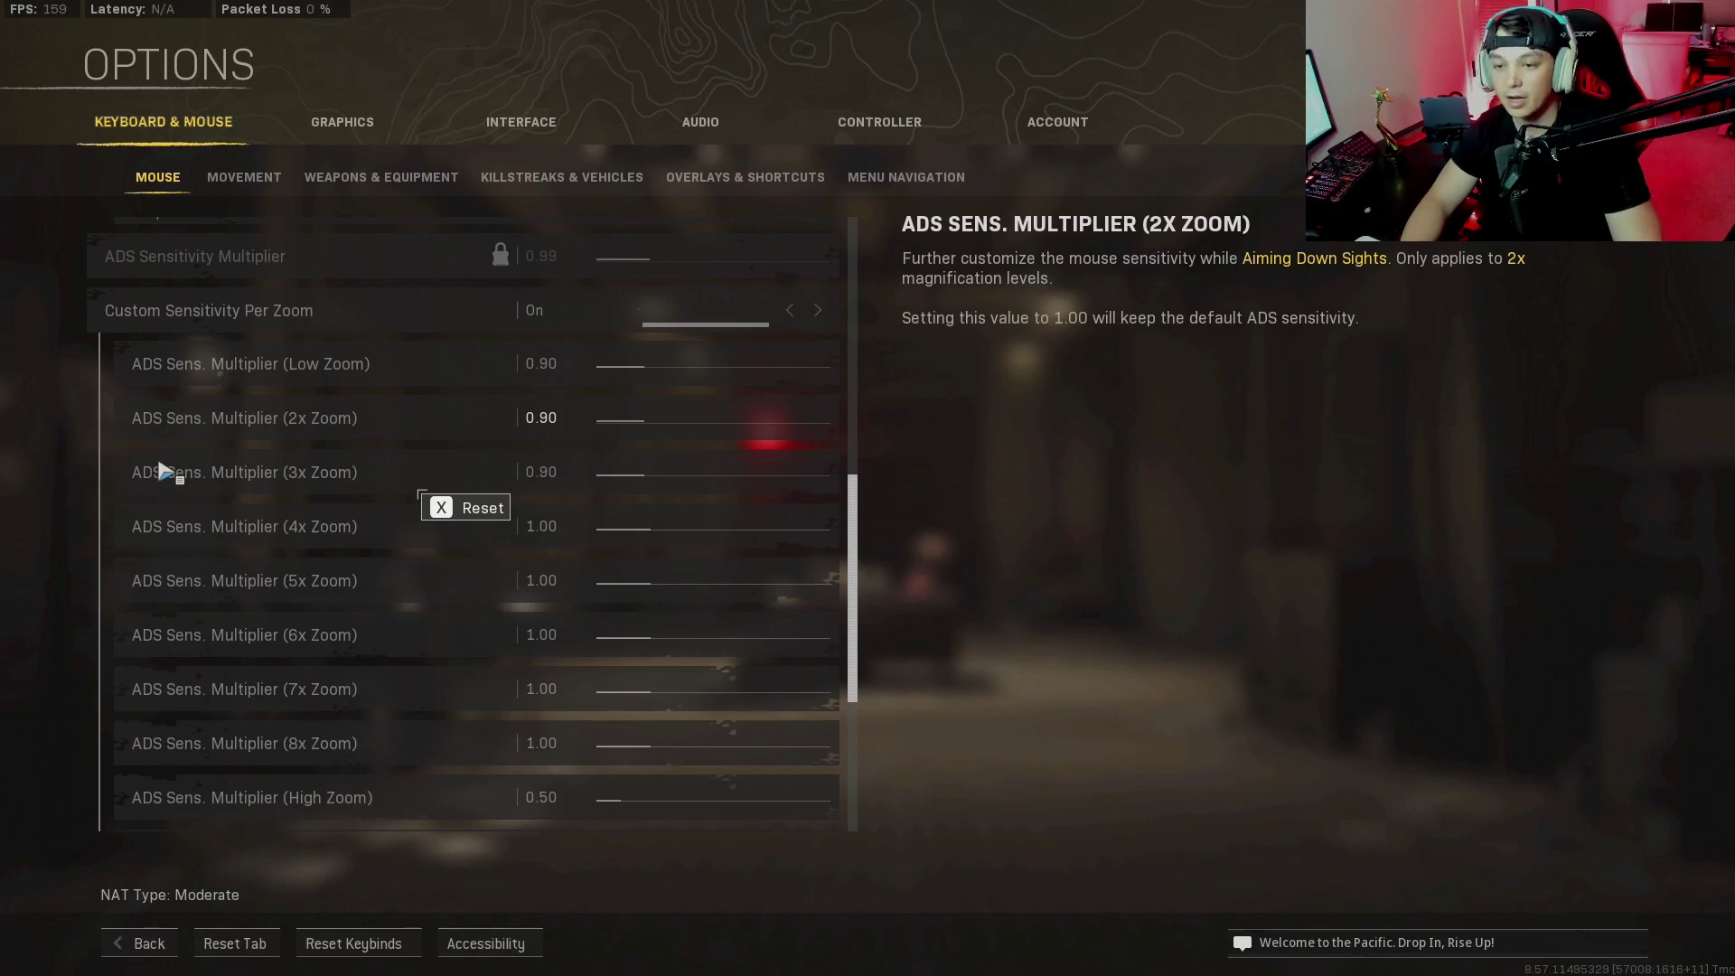
scroll(164, 469, "down", 1)
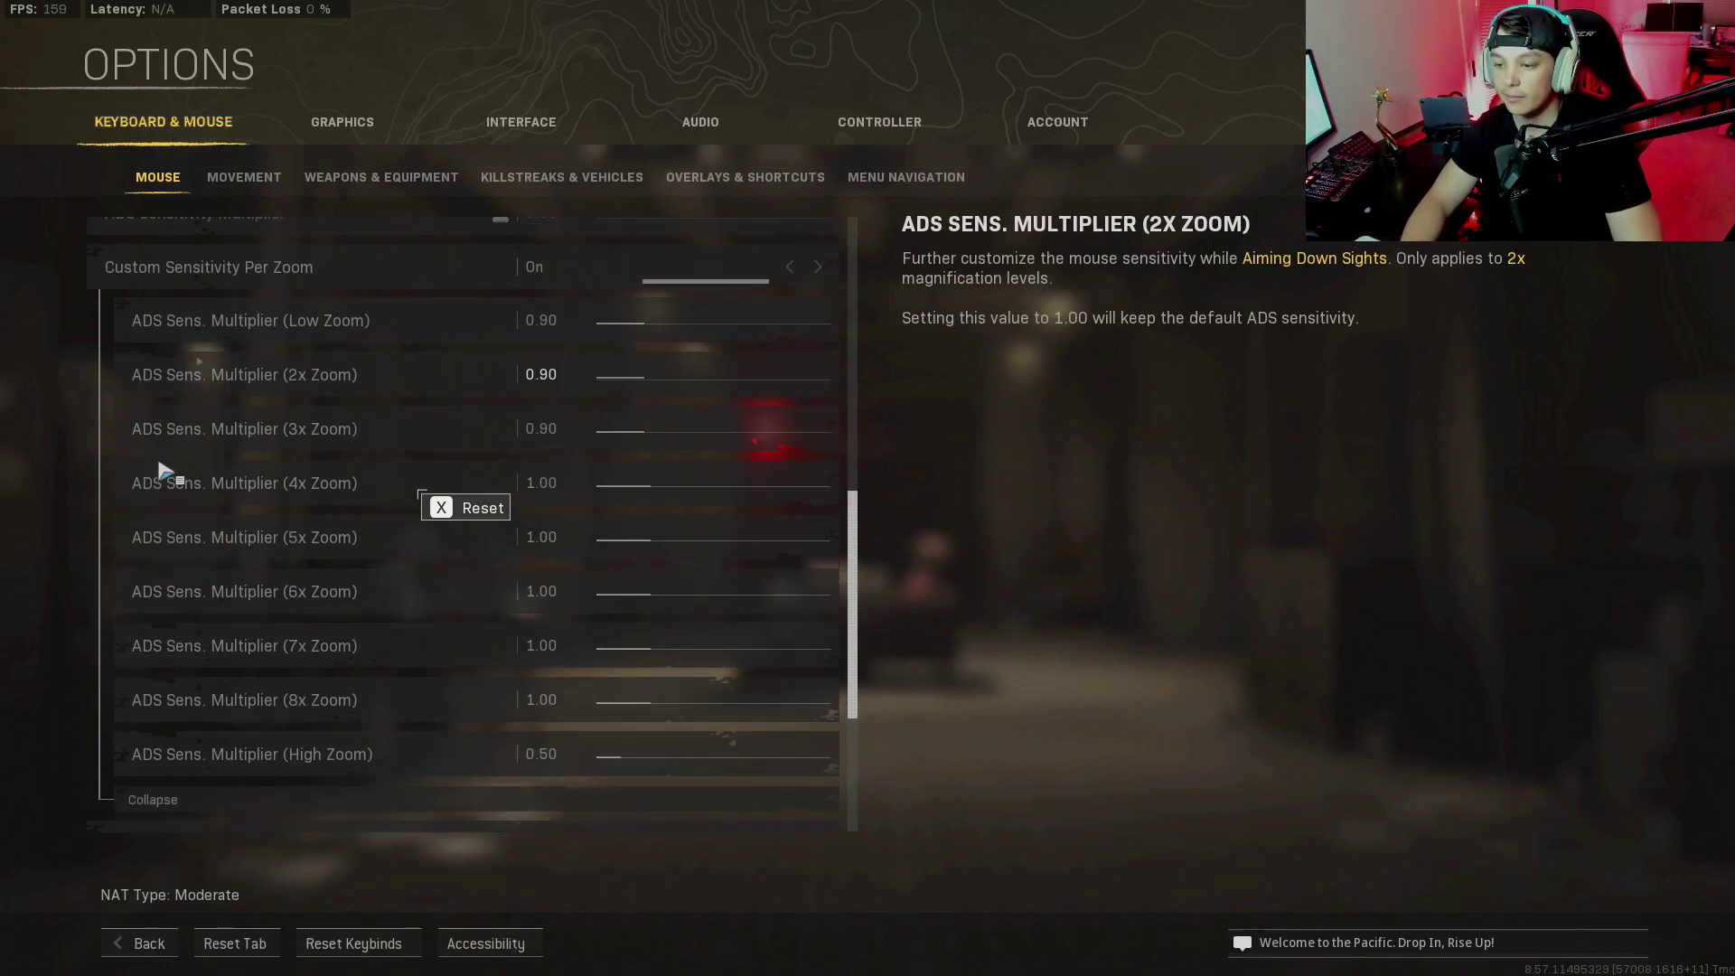
scroll(164, 469, "down", 1)
scroll(162, 471, "down", 1)
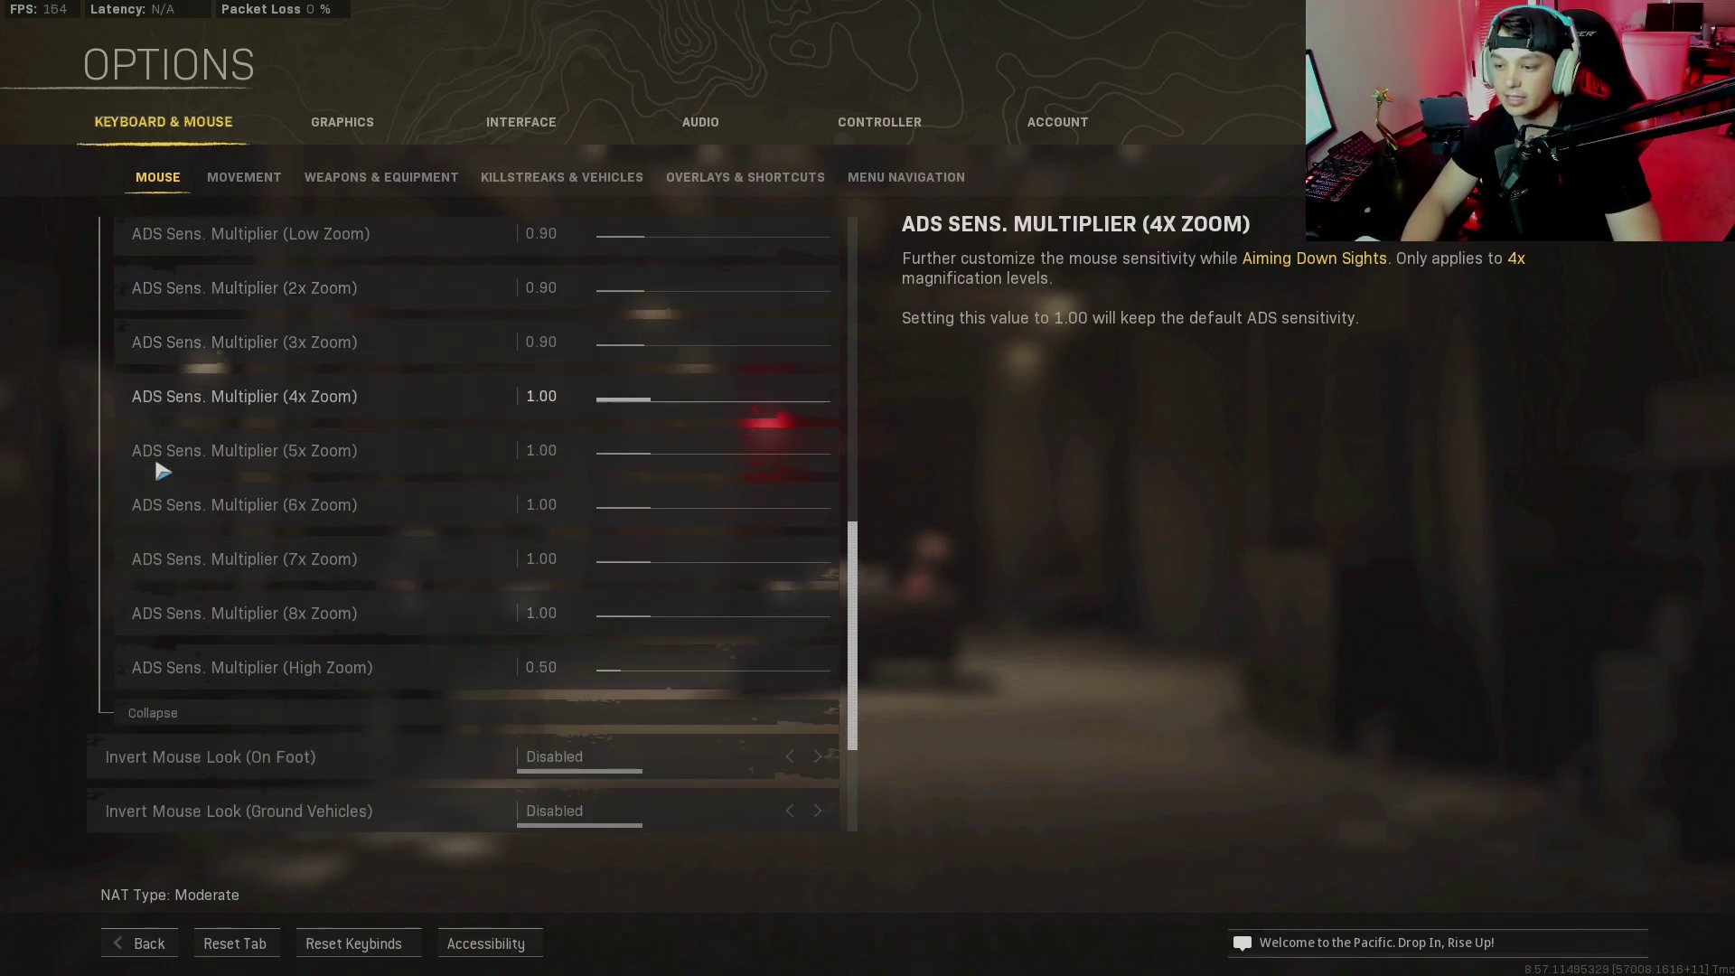
scroll(162, 471, "down", 4)
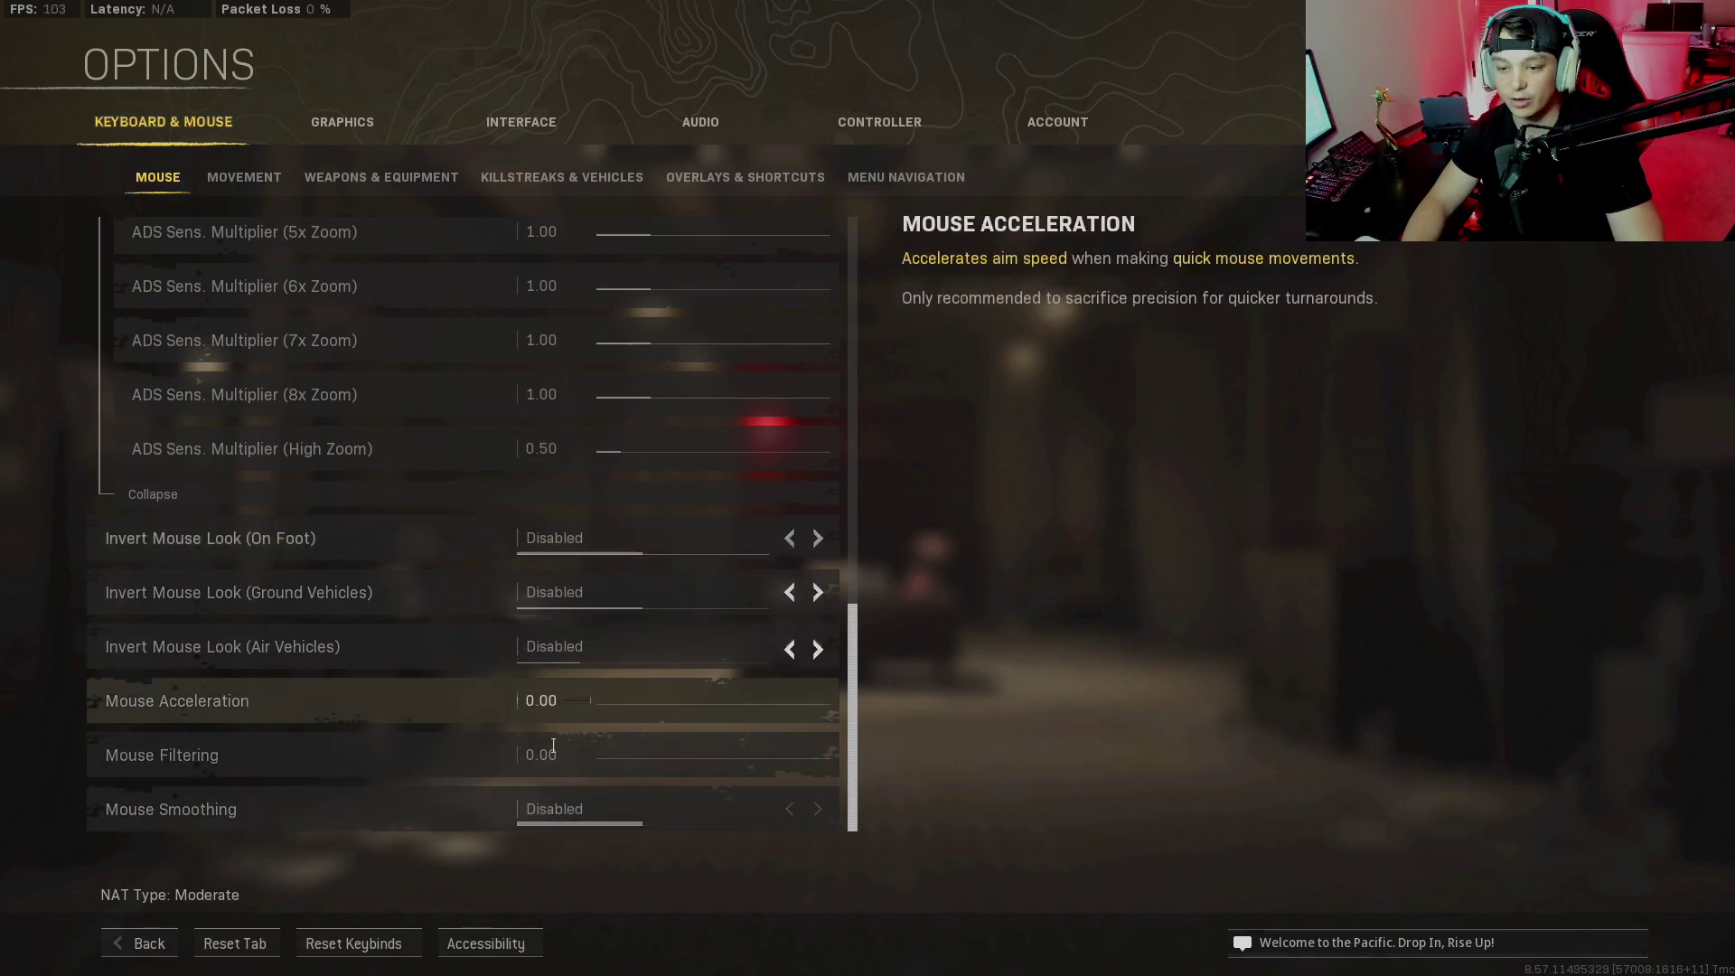
Open the movement settings and review the behavior options, including Automatic Sprint, Walk Behavior and Parachute Auto-Deploy
left_click(253, 178)
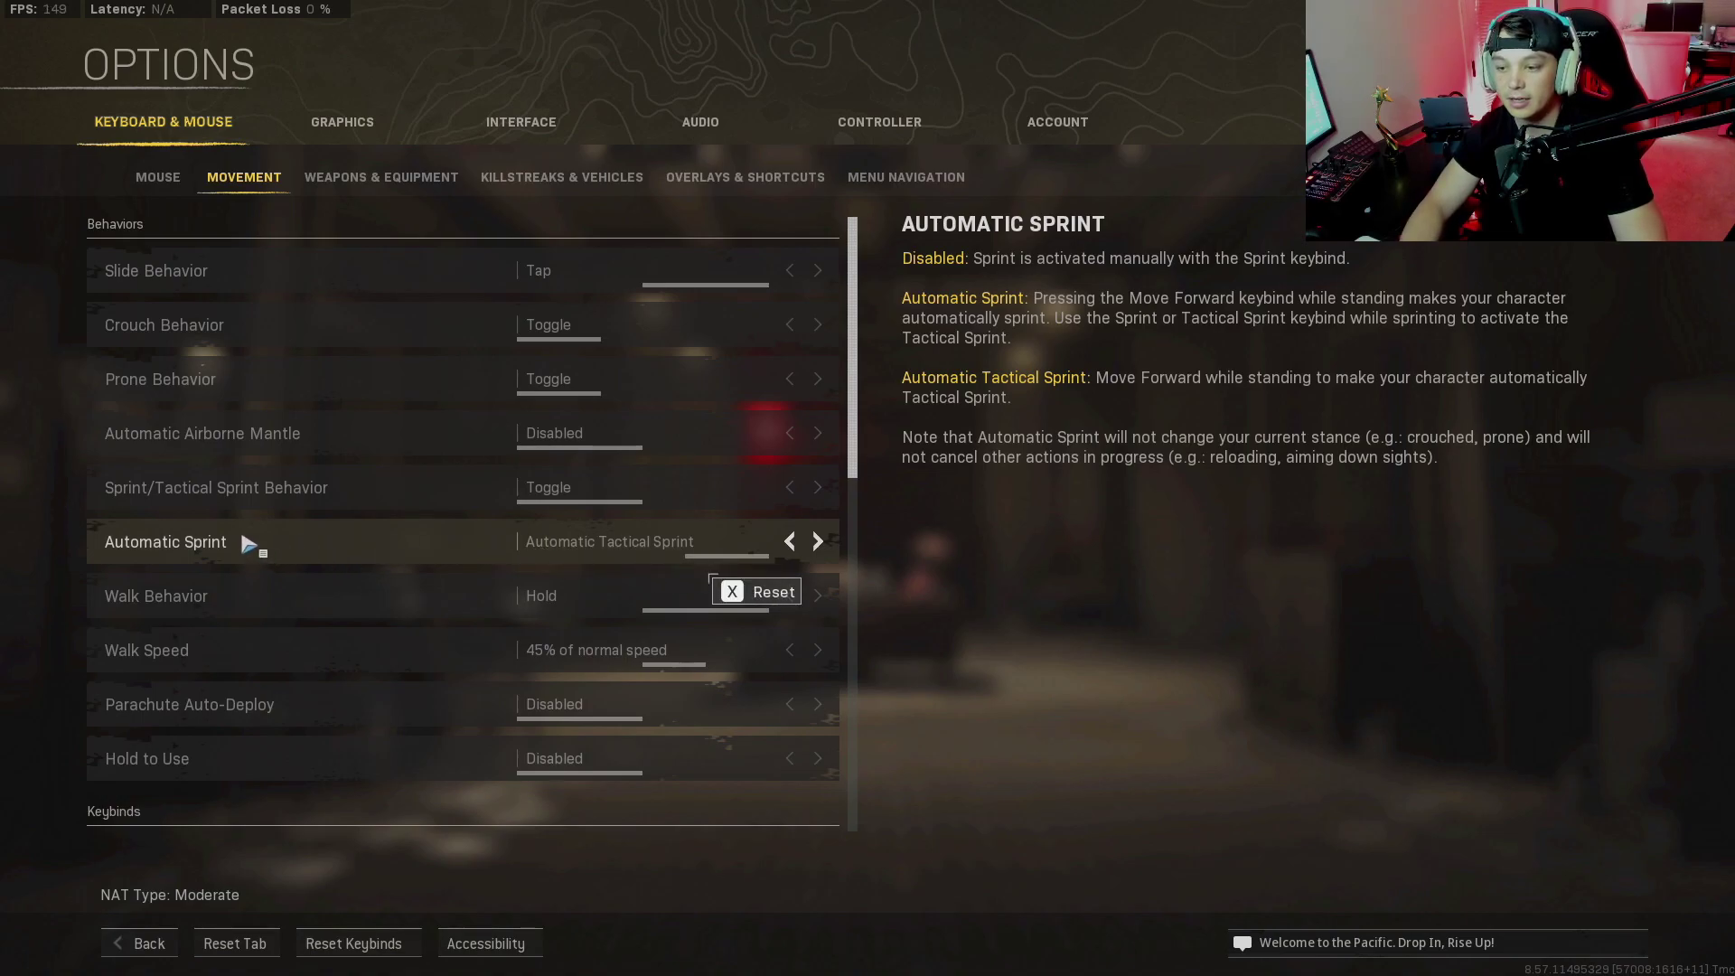
scroll(242, 542, "down", 1)
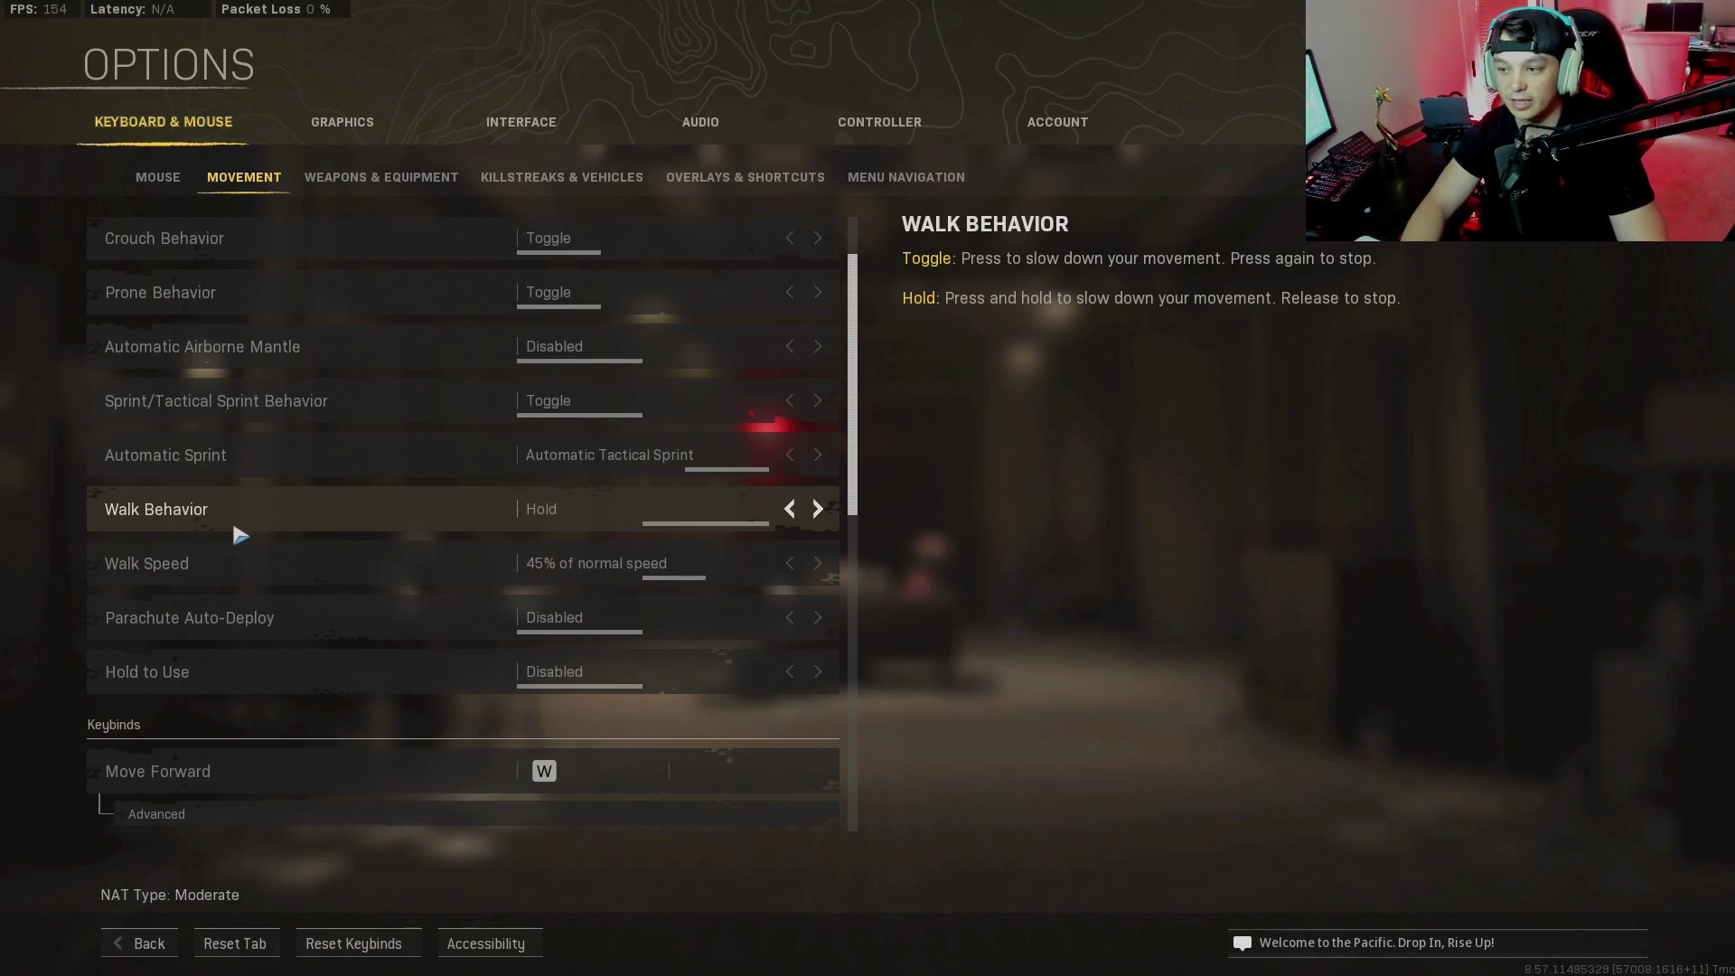
scroll(290, 567, "down", 3)
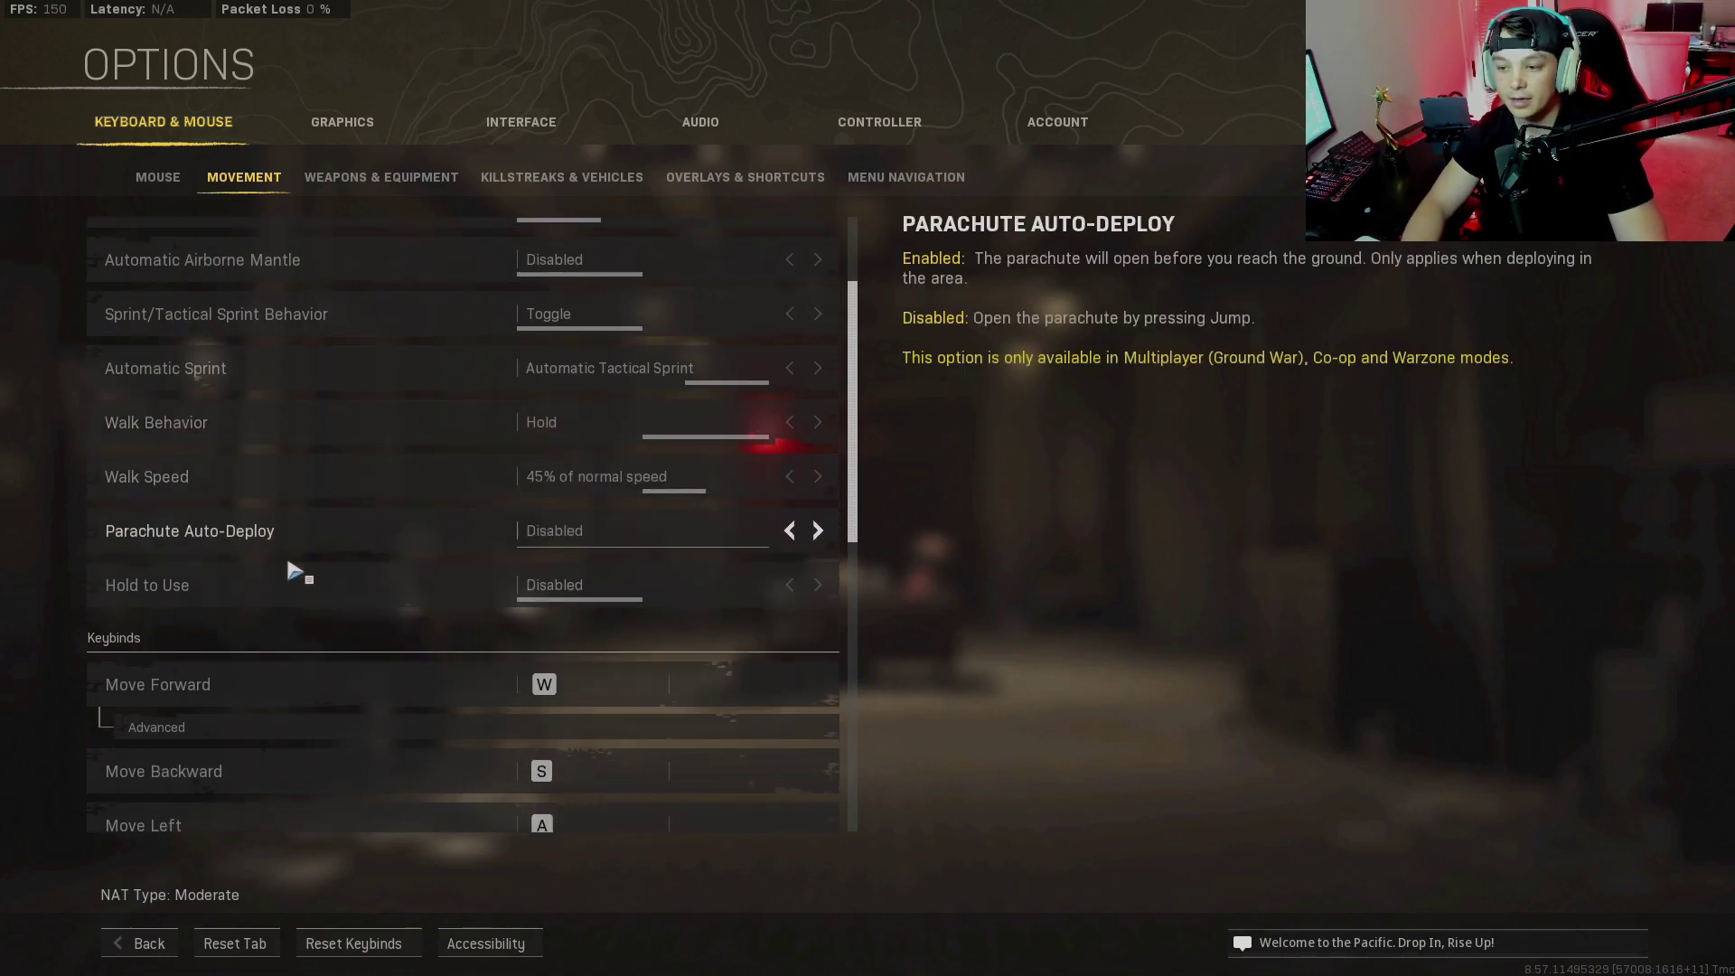
scroll(290, 553, "down", 4)
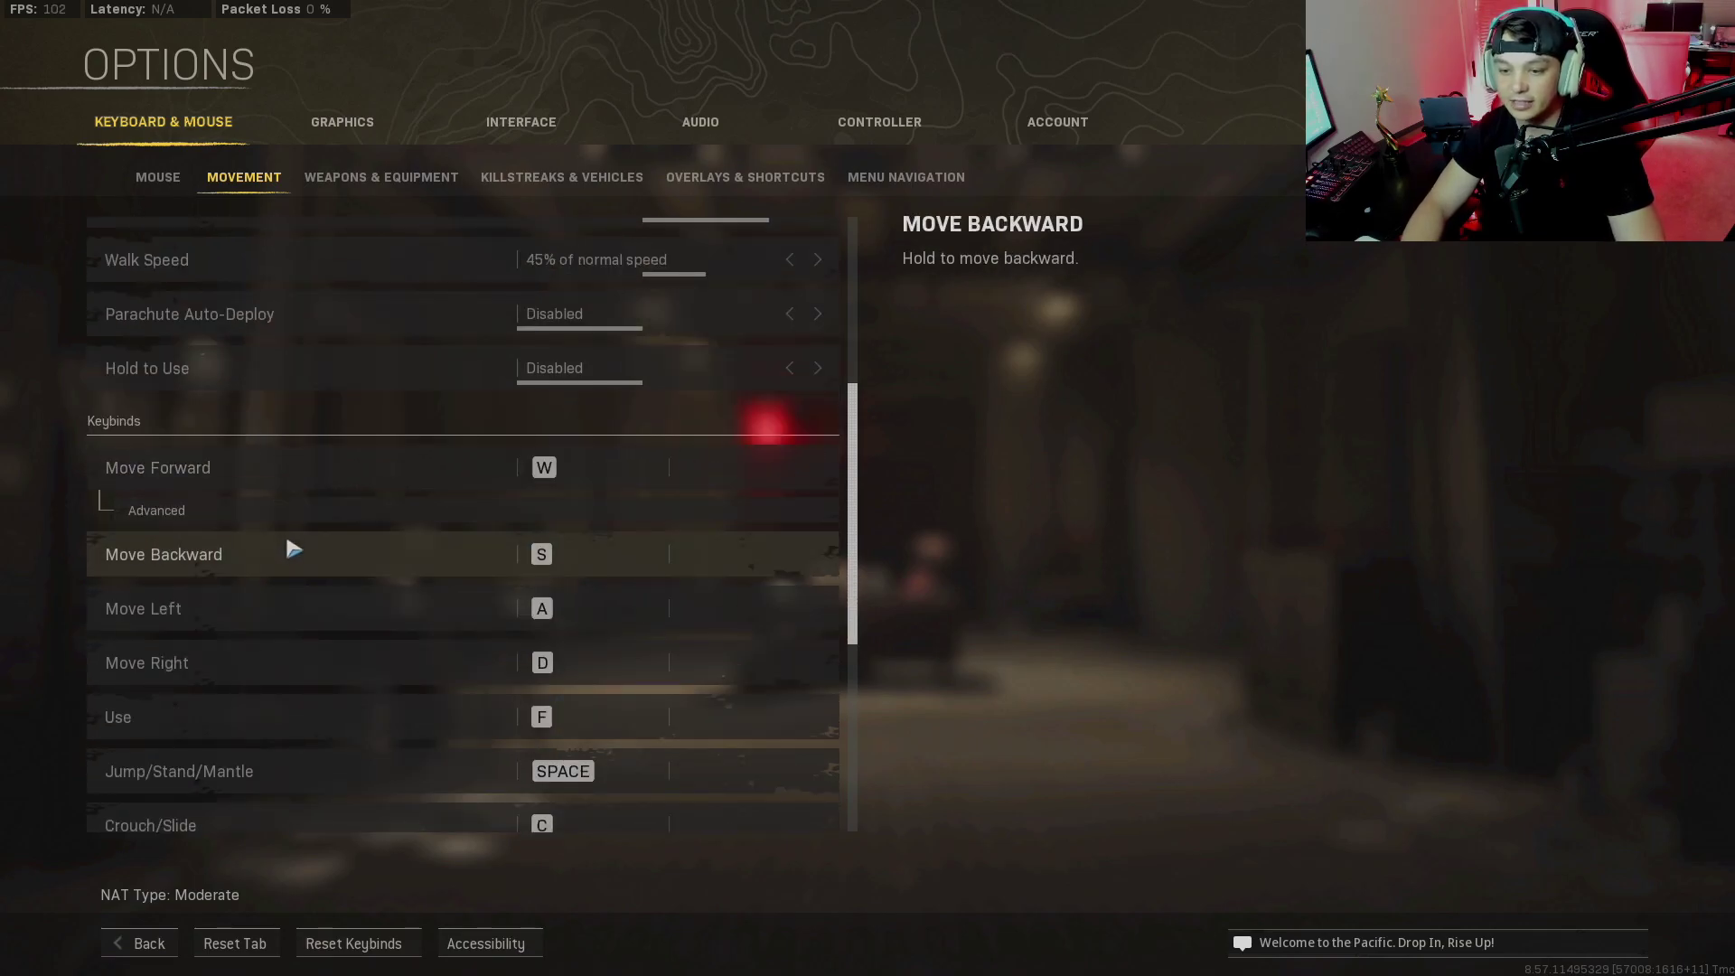
Review the movement keybinds from Use and Jump/Stand/Mantle through Prone to Sprint/Tactical Sprint/Steady Aim
scroll(290, 552, "down", 1)
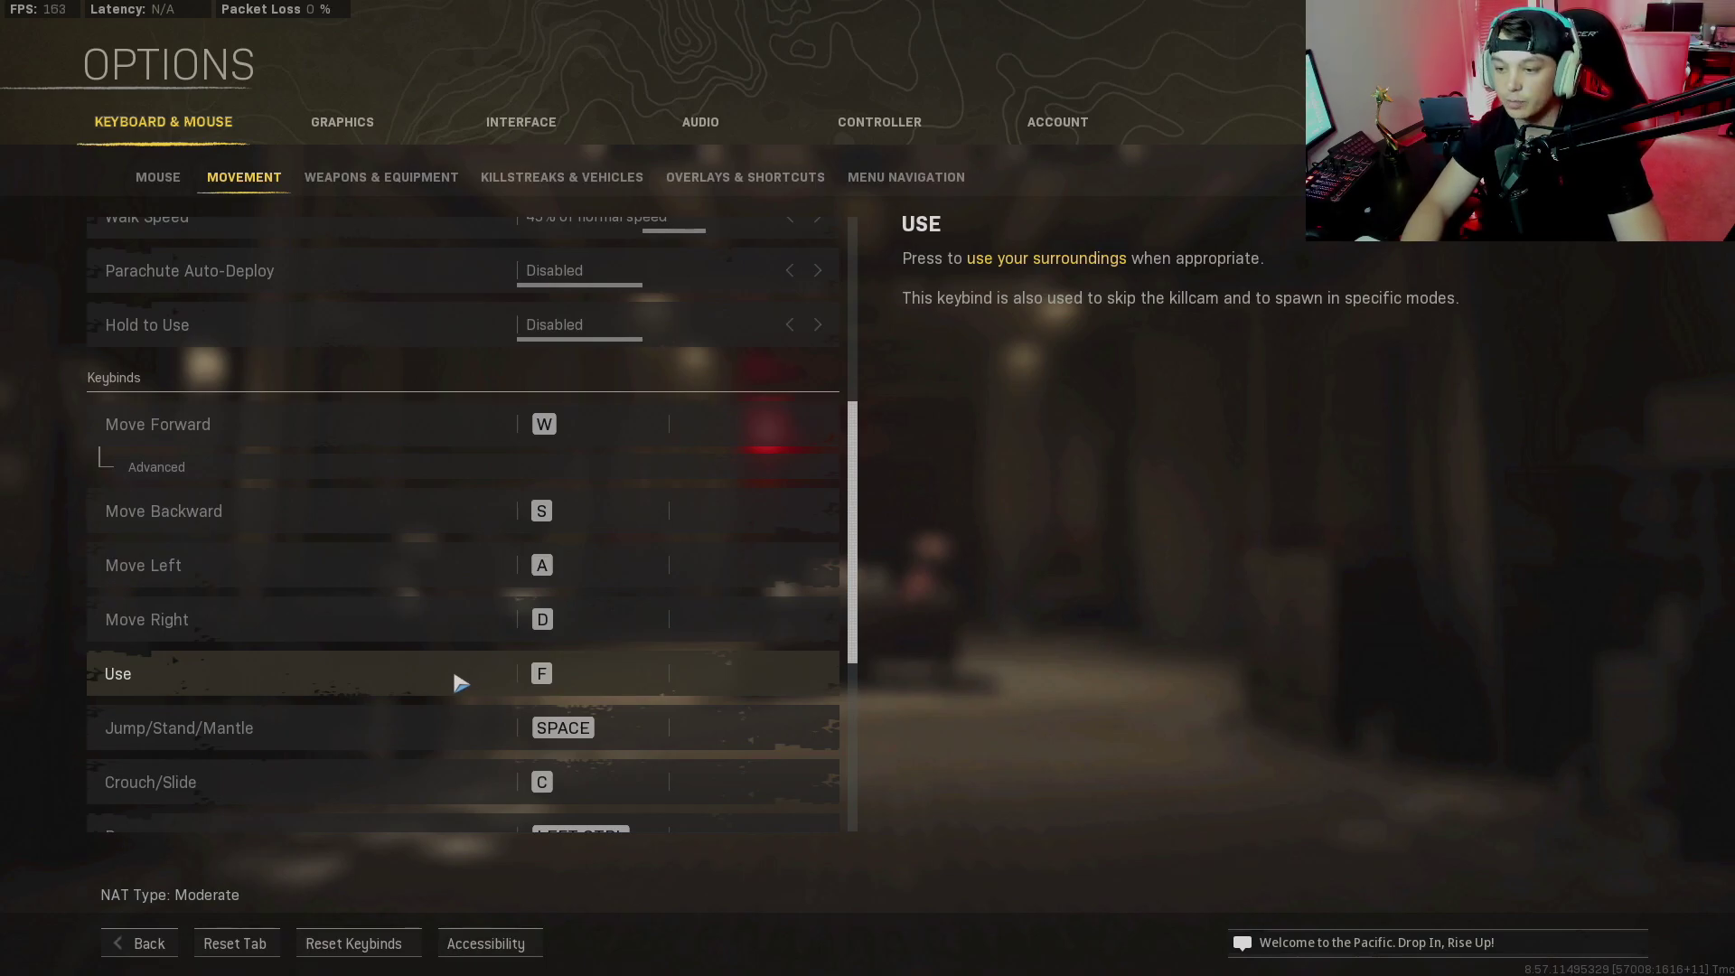
scroll(424, 673, "down", 1)
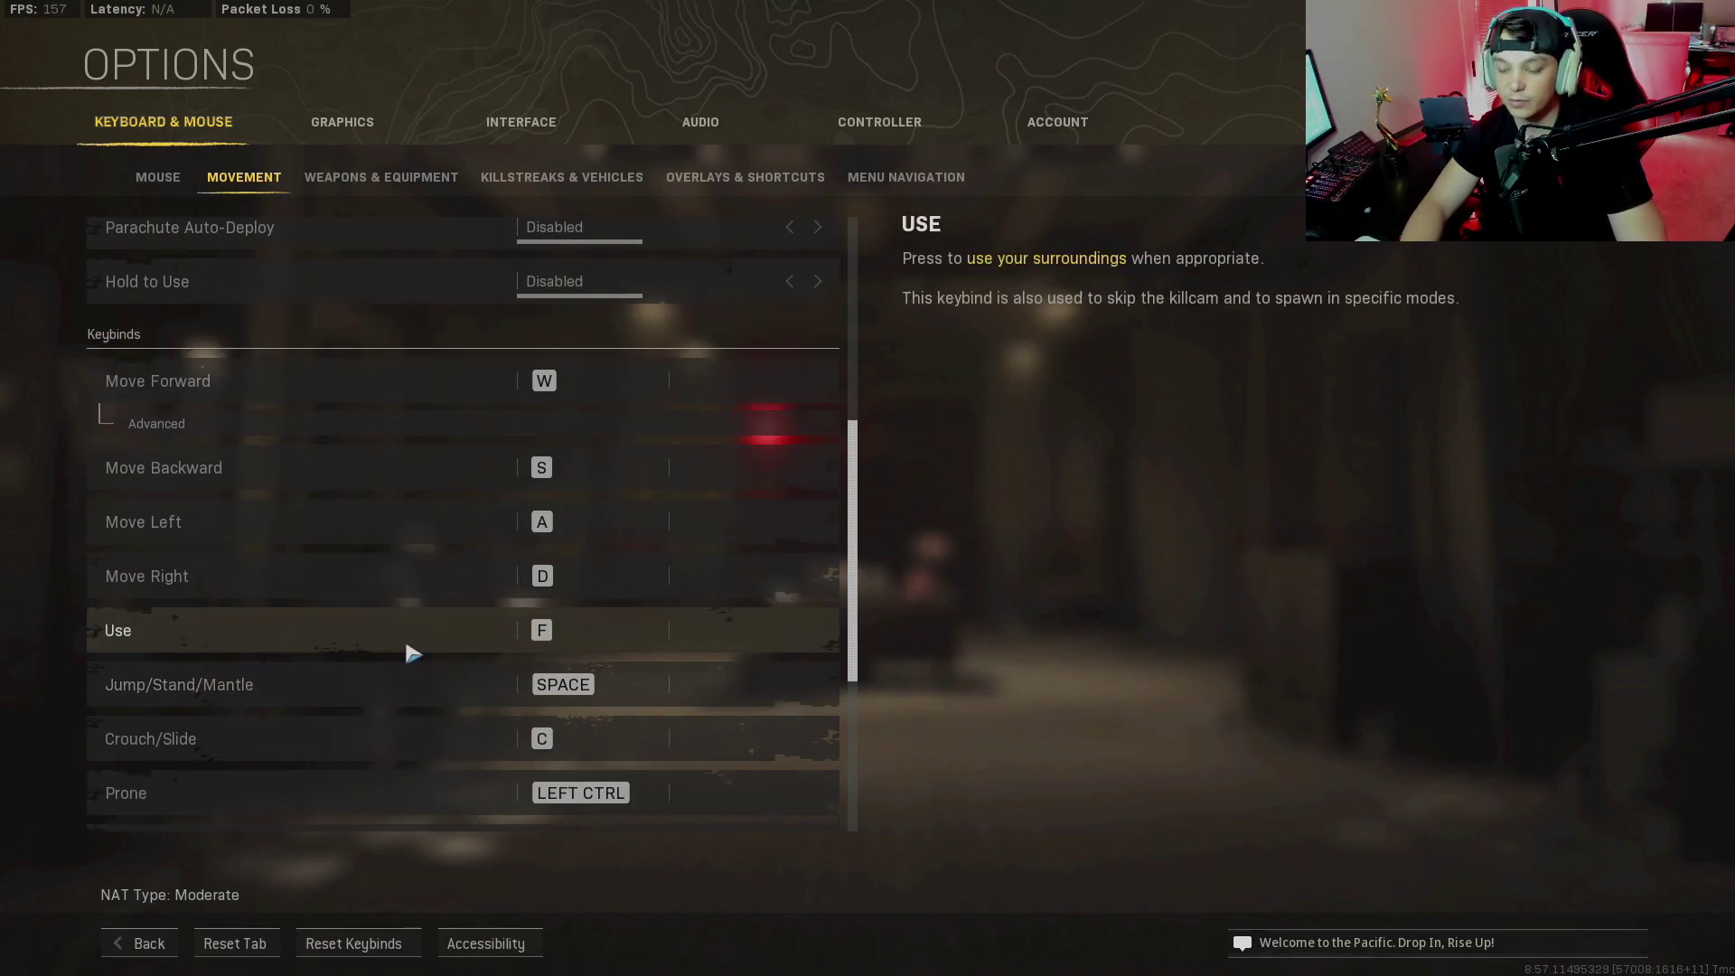
scroll(413, 650, "down", 1)
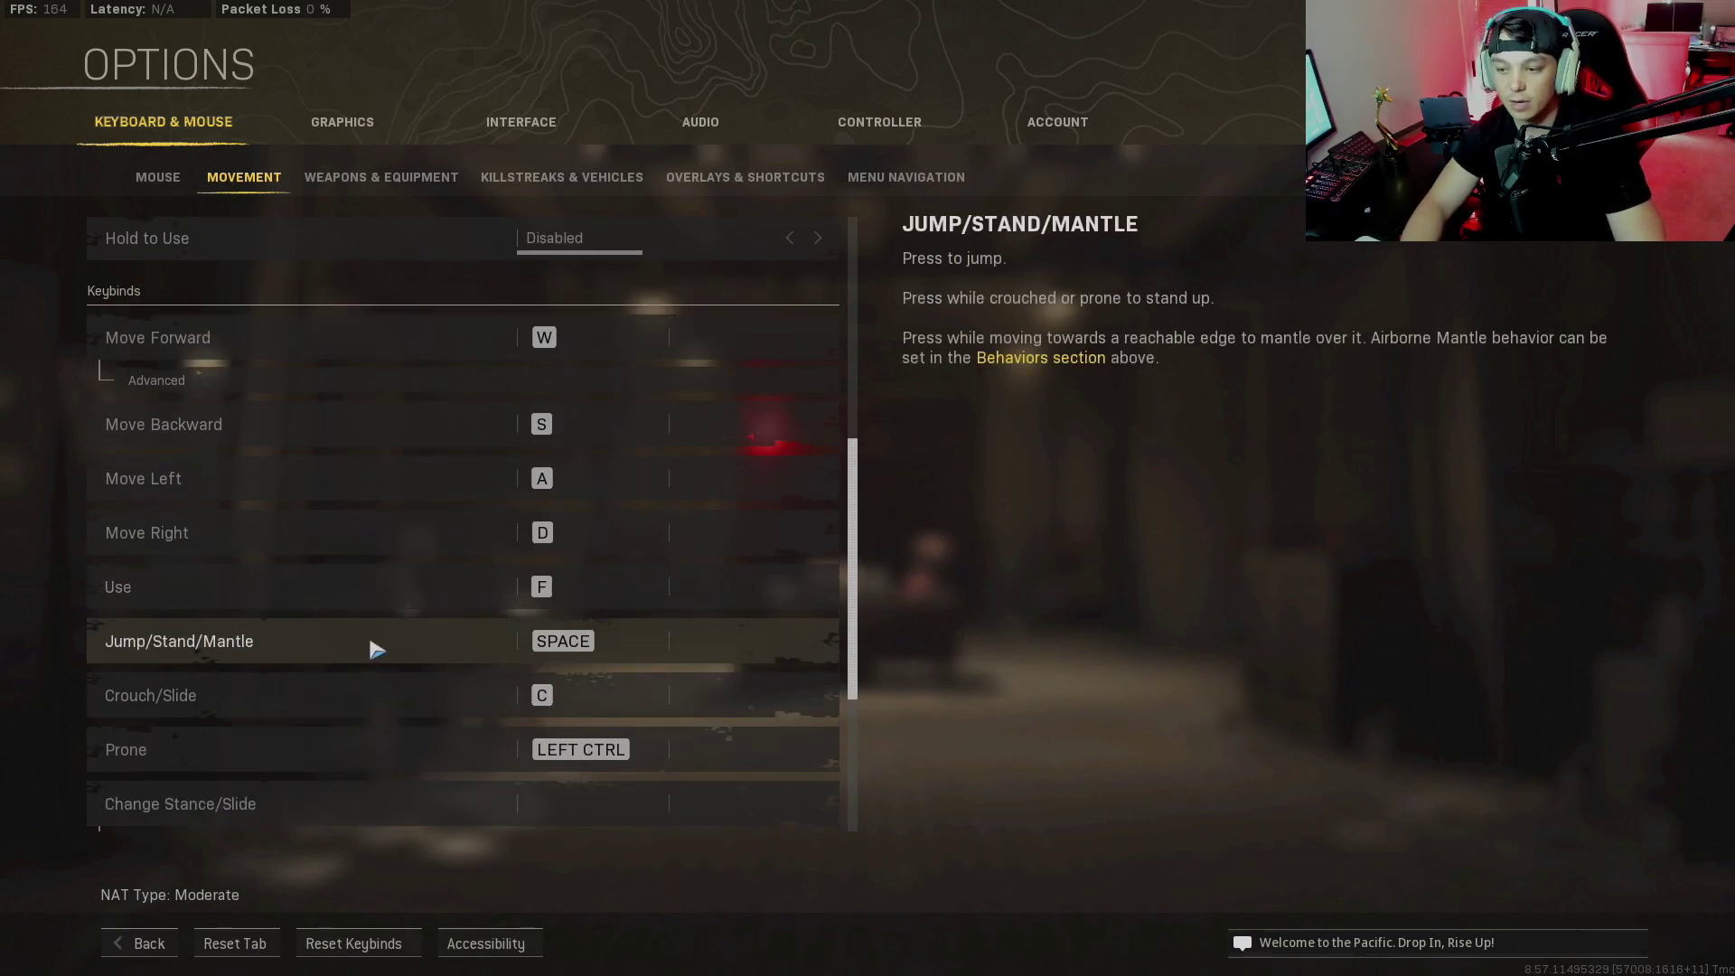
scroll(361, 653, "down", 1)
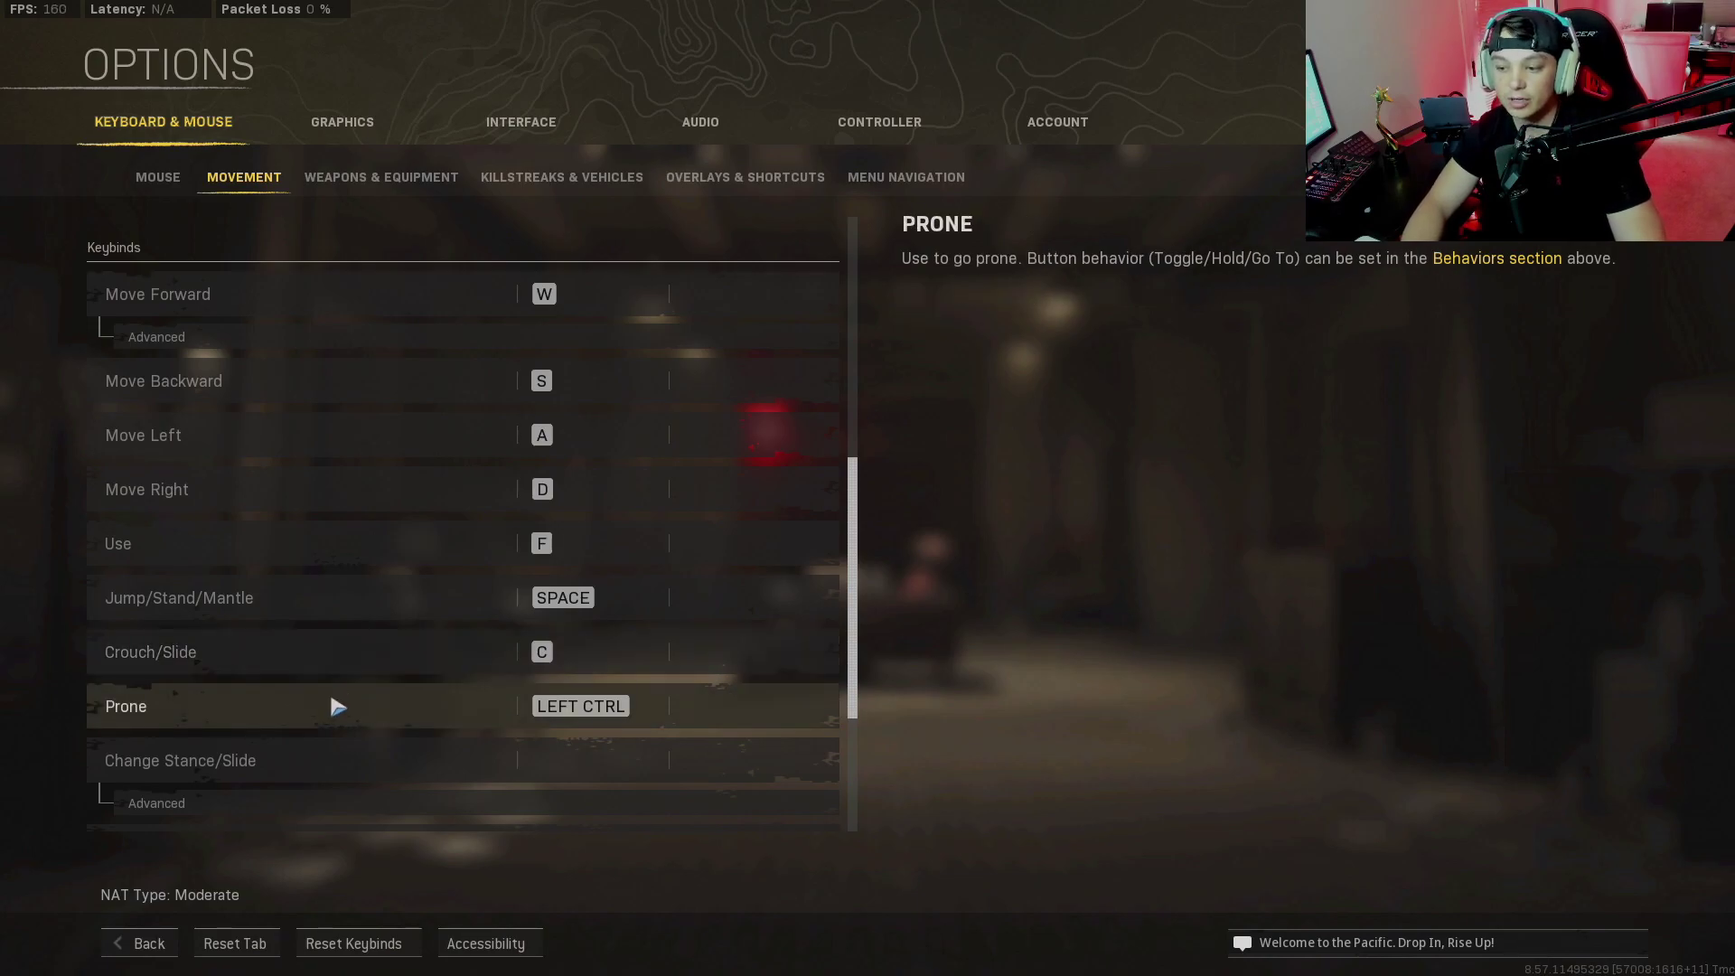
scroll(338, 706, "down", 2)
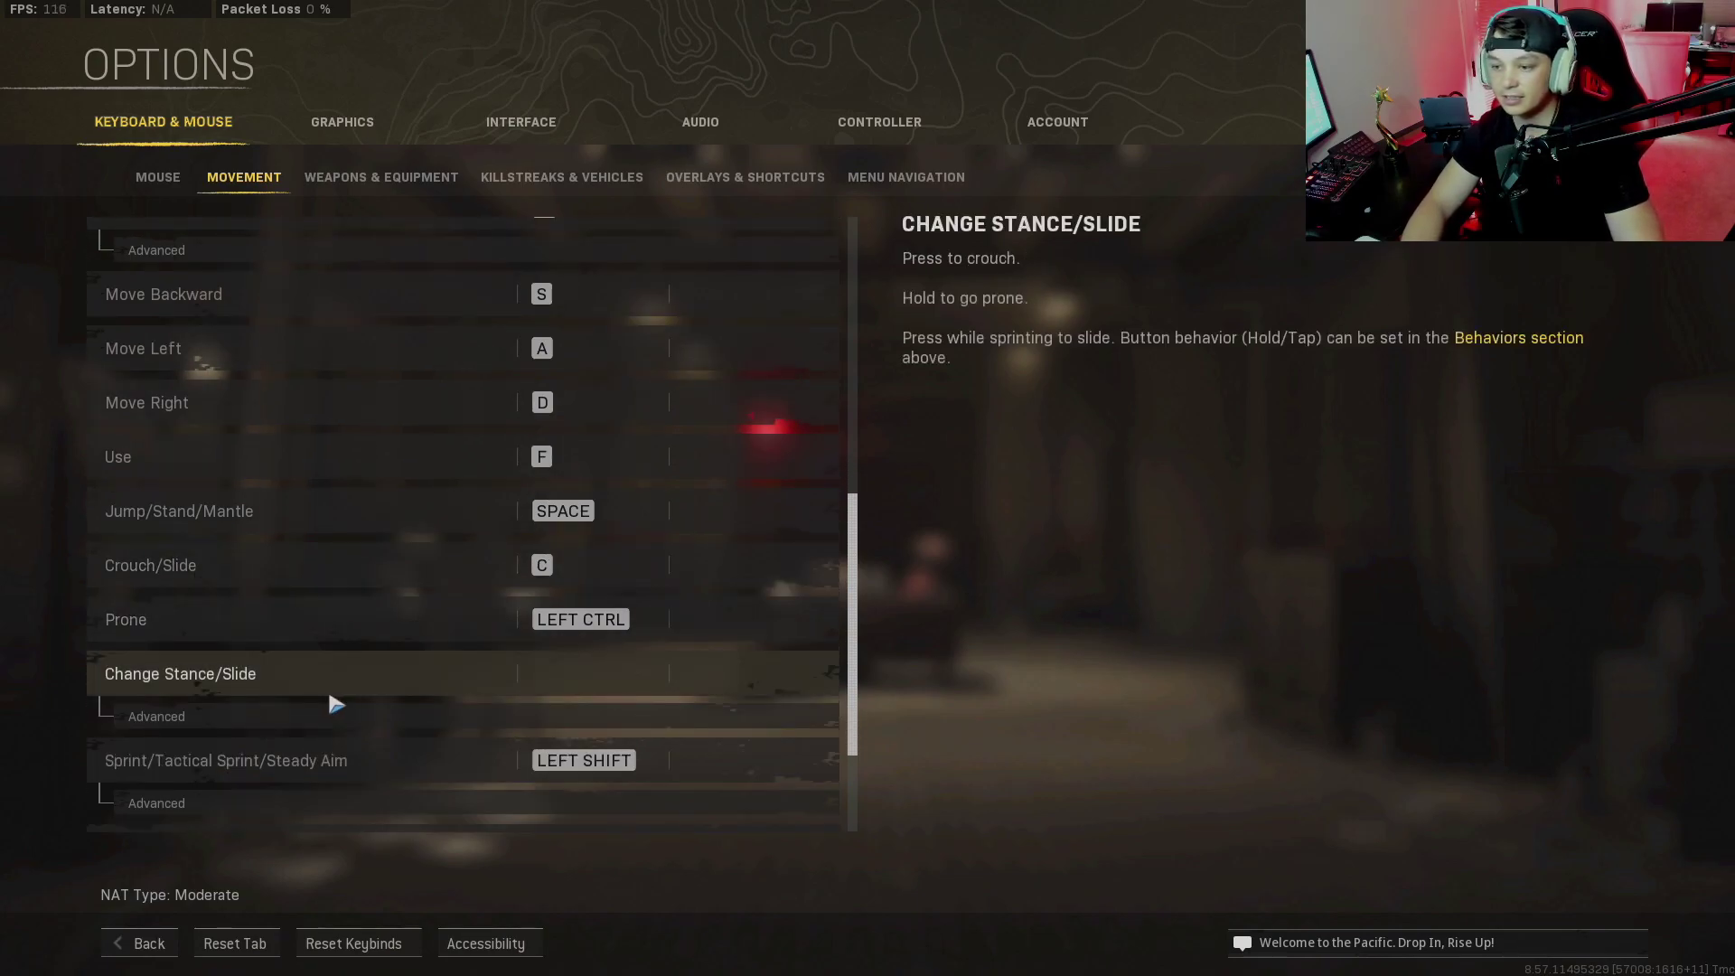
scroll(337, 700, "down", 1)
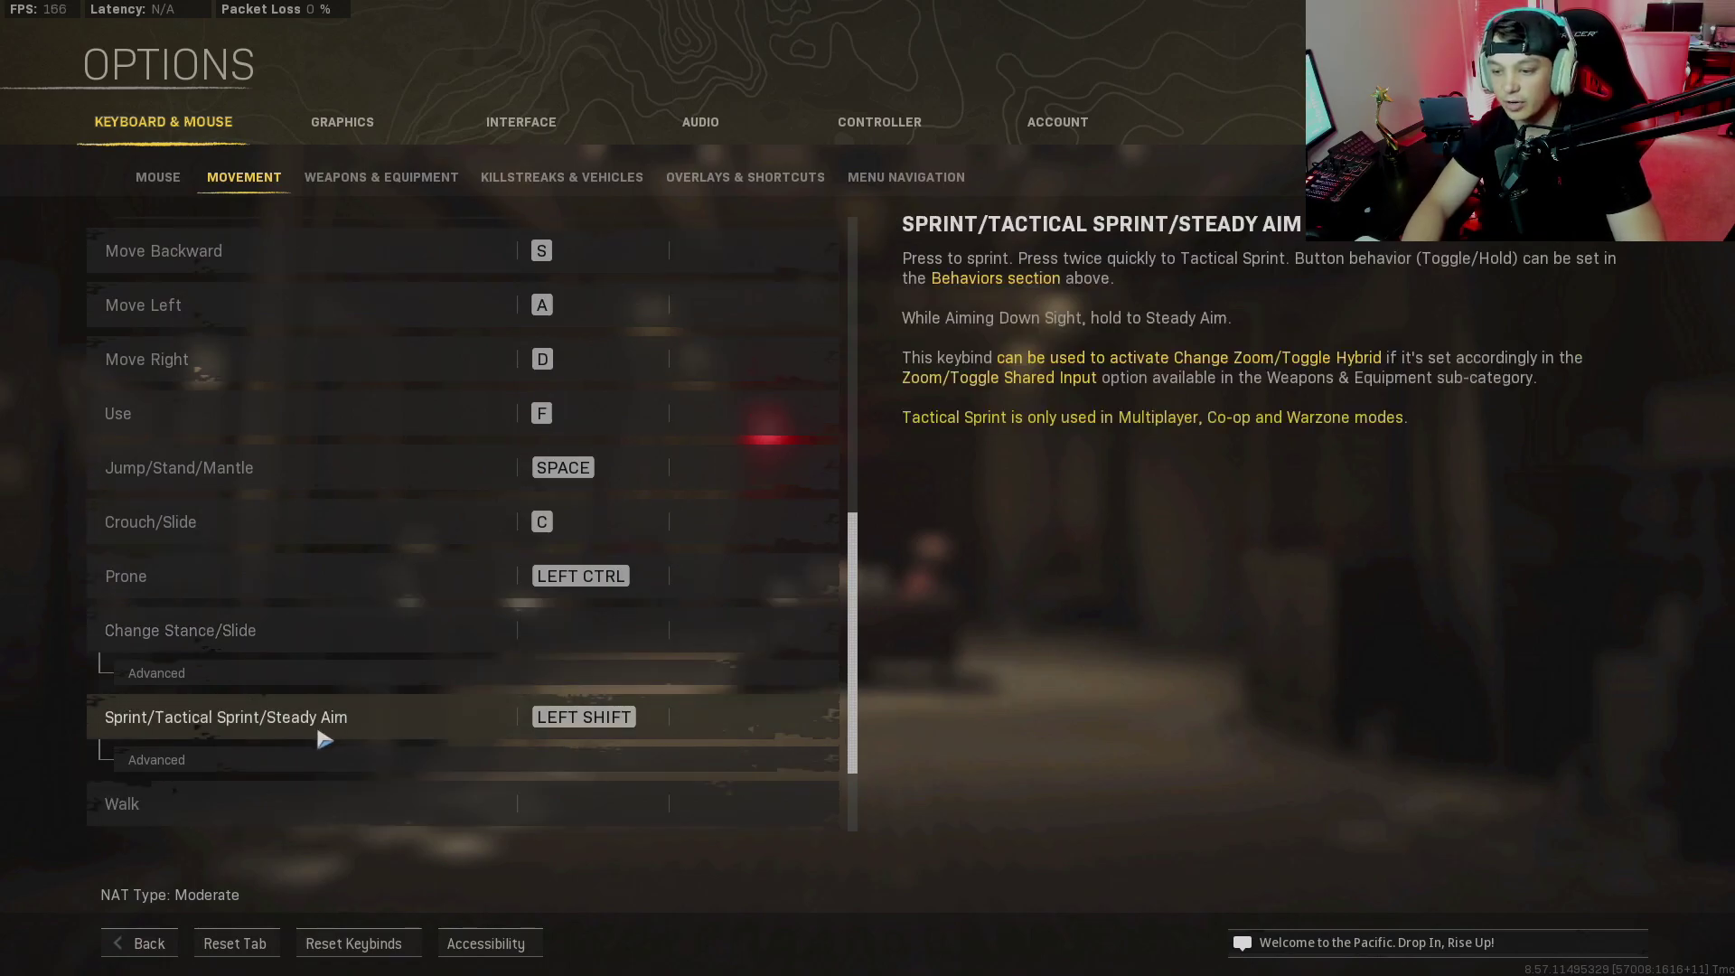
Open the weapons and equipment settings and review the weapon switch, weapon mount, aiming and equipment behaviors
key("e")
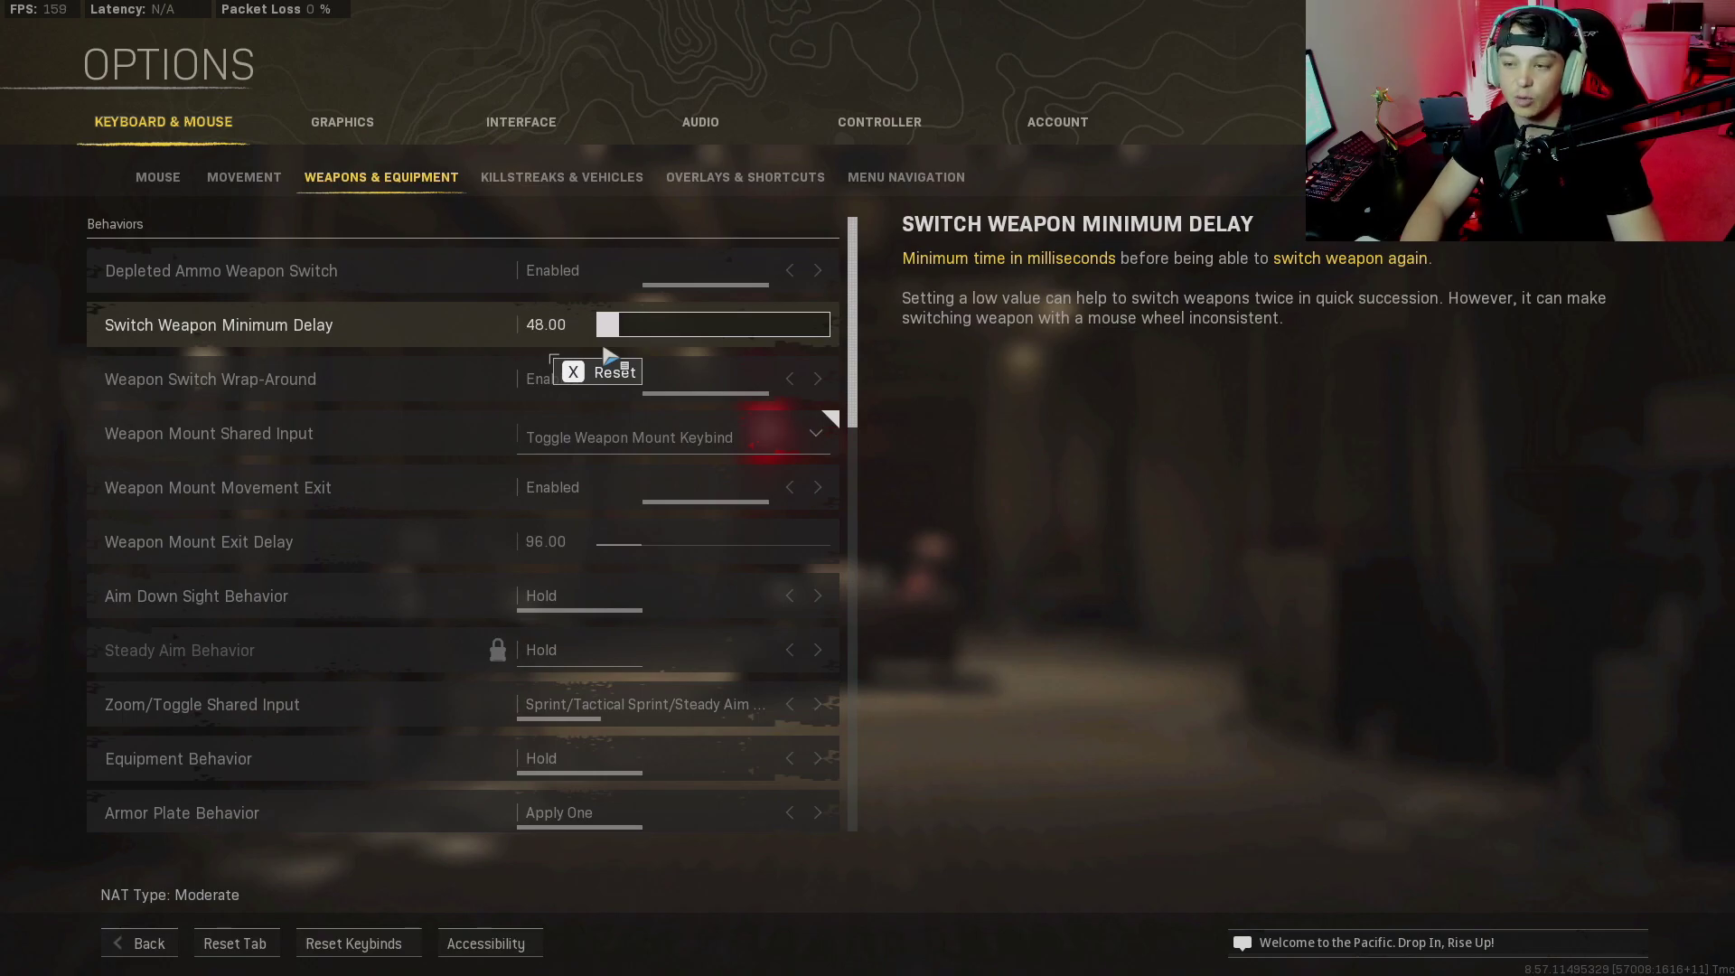
left_click(552, 337)
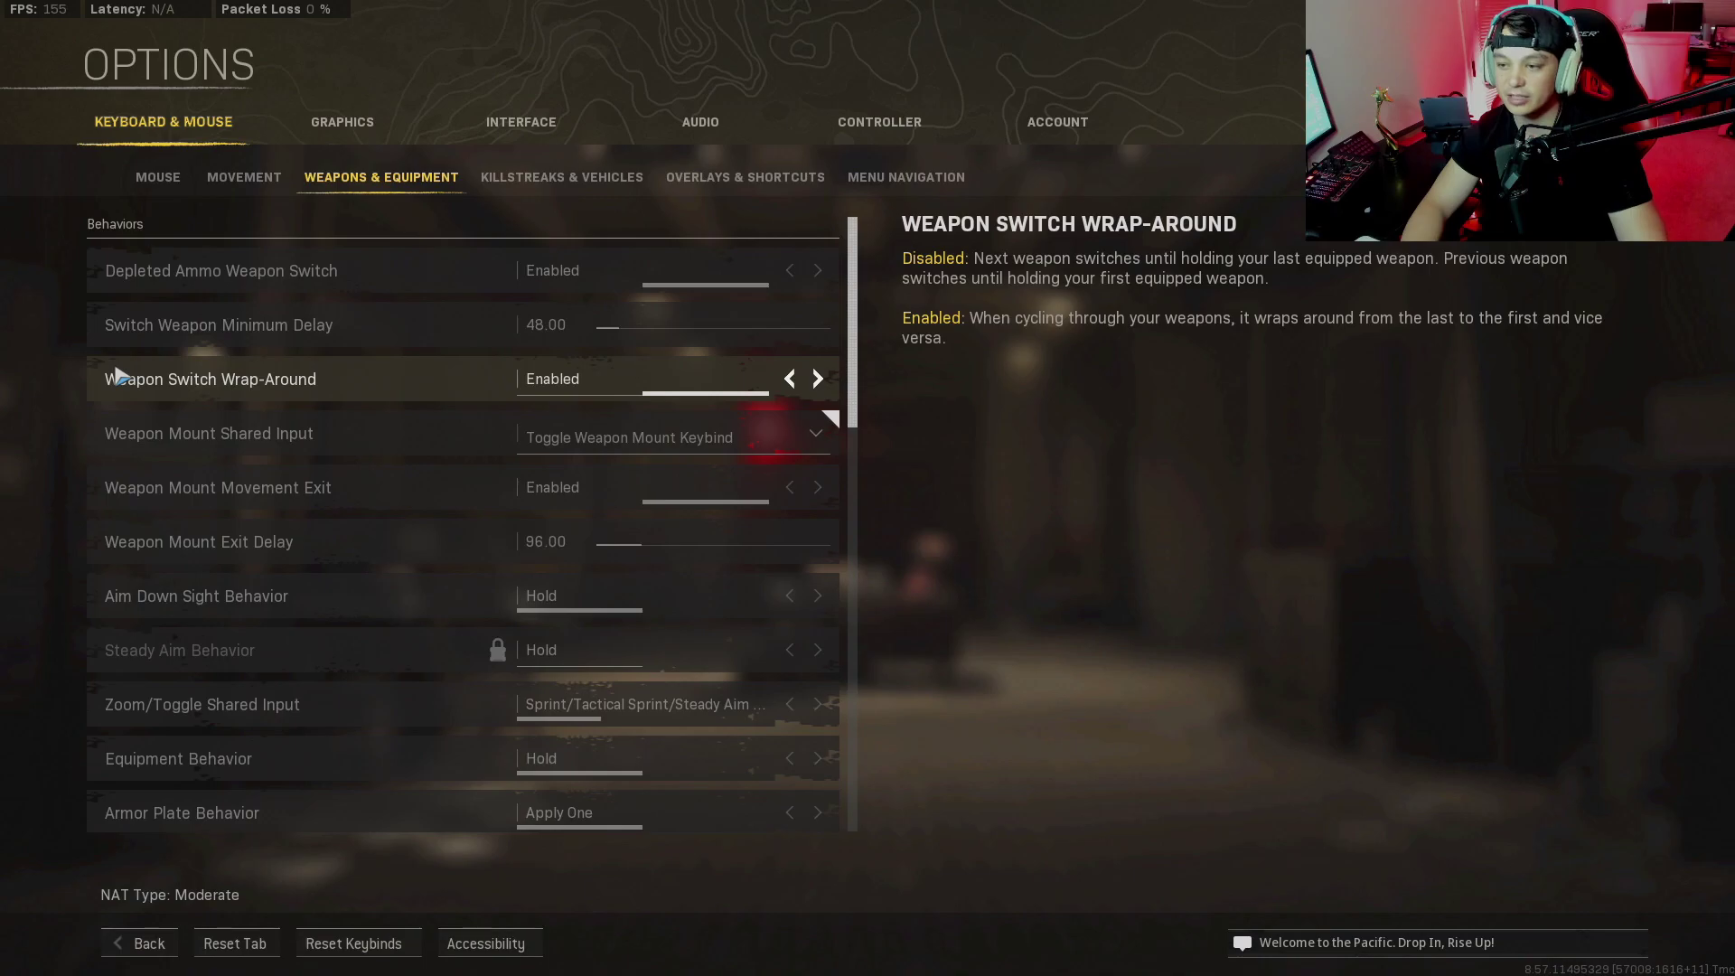
scroll(122, 380, "down", 4)
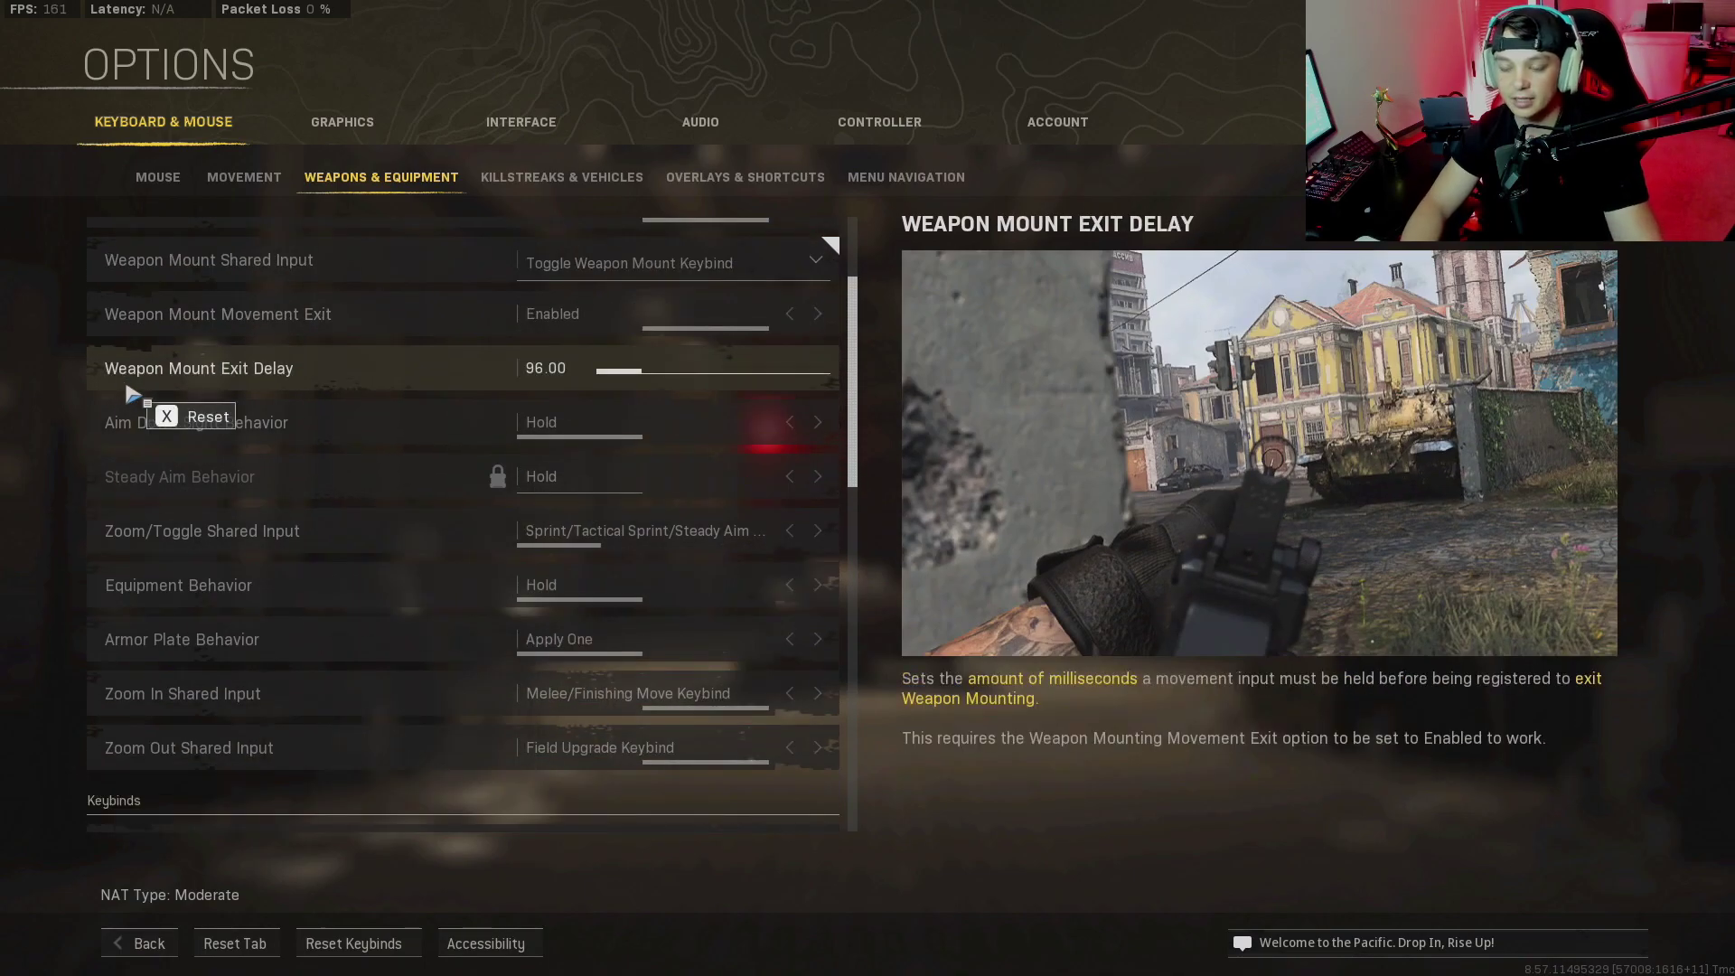
scroll(131, 394, "down", 1)
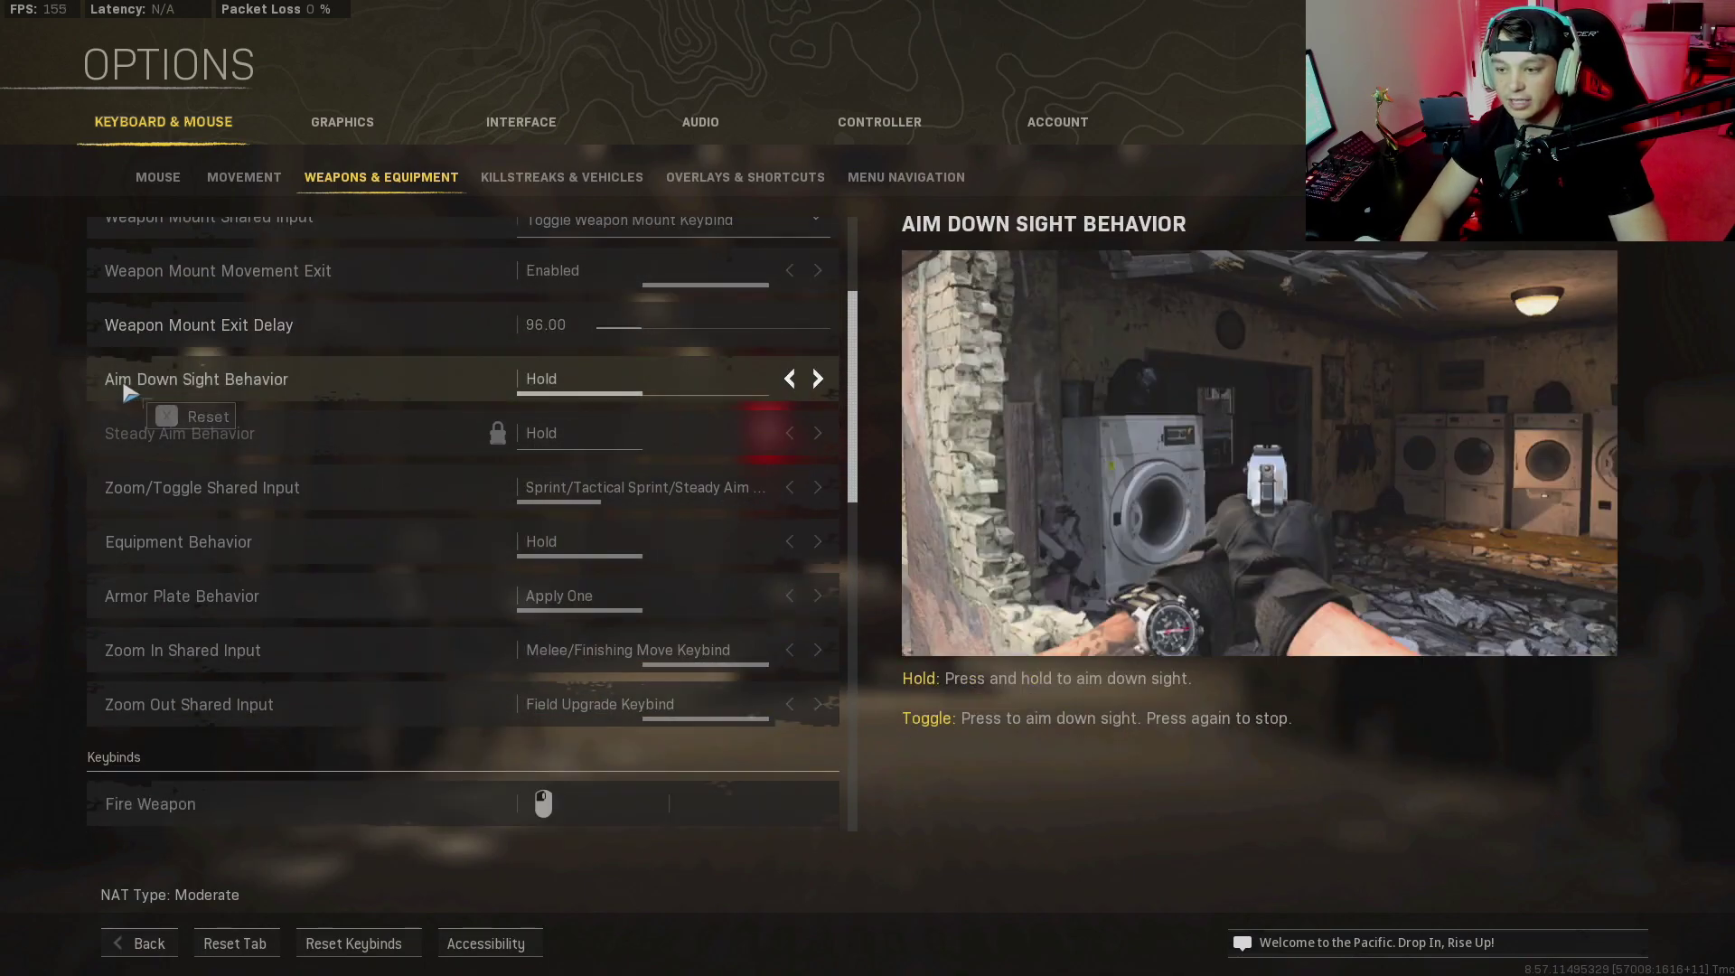
scroll(126, 389, "down", 8)
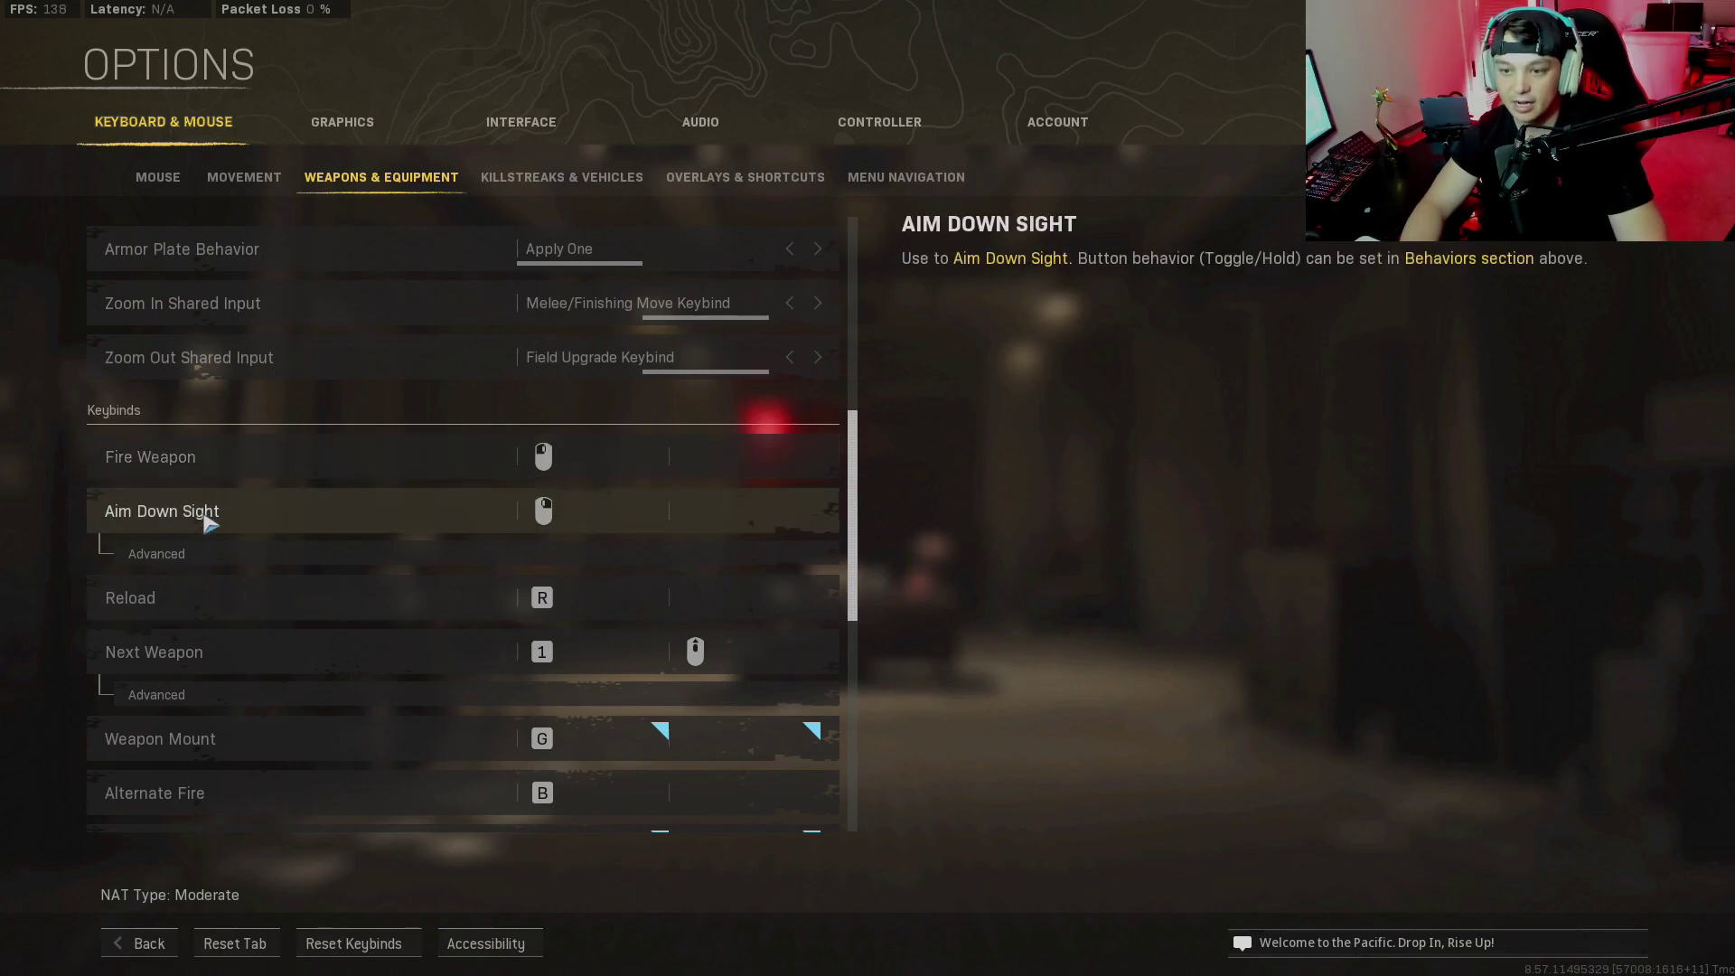
Expand the advanced keybinds under Aim Down Sight and Next Weapon and review the reload and weapon-switching bindings
left_click(242, 558)
scroll(237, 565, "down", 2)
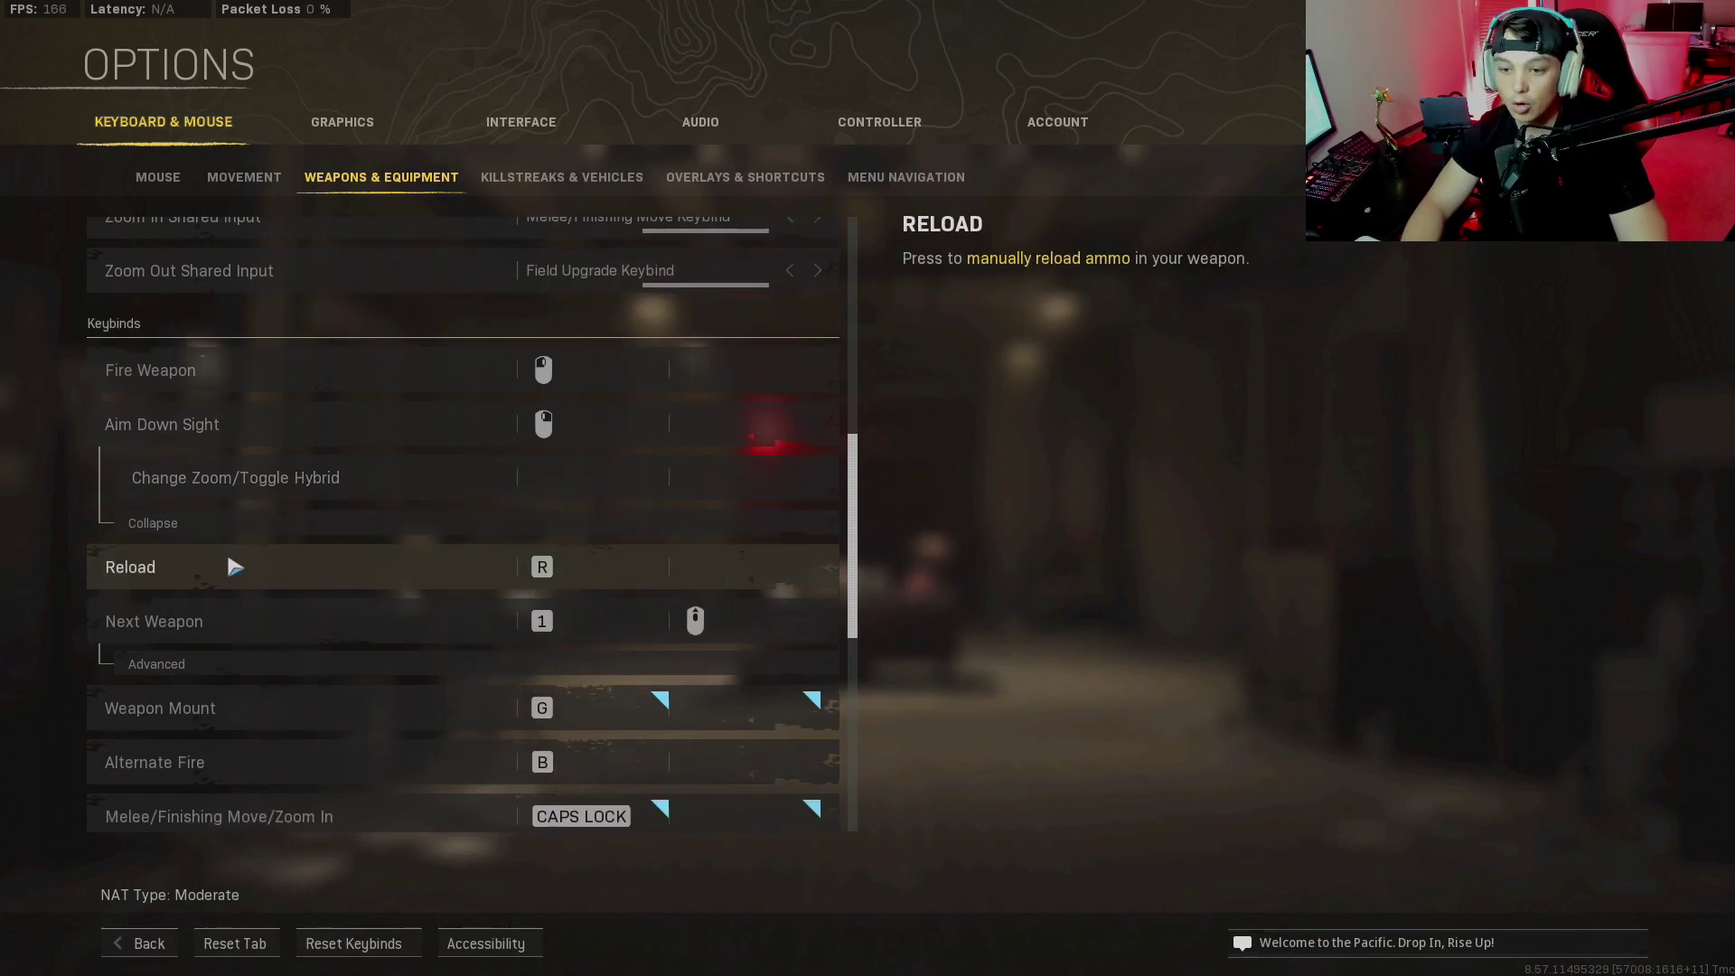
scroll(235, 567, "down", 1)
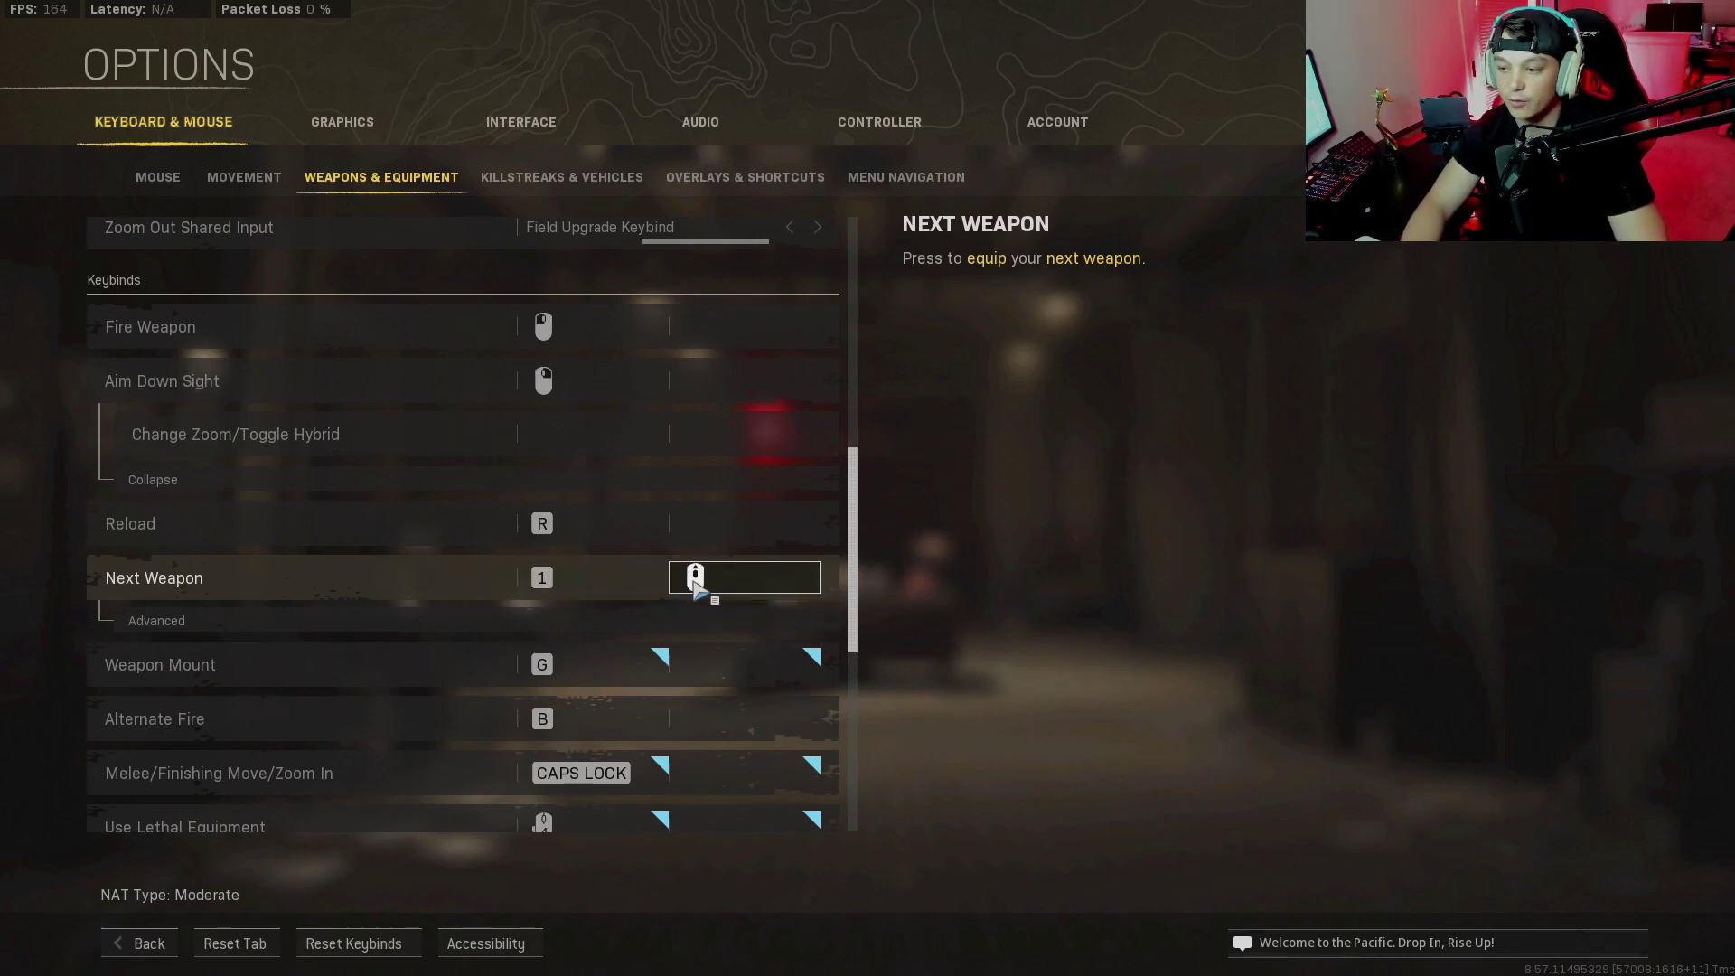
left_click(372, 620)
scroll(366, 561, "down", 1)
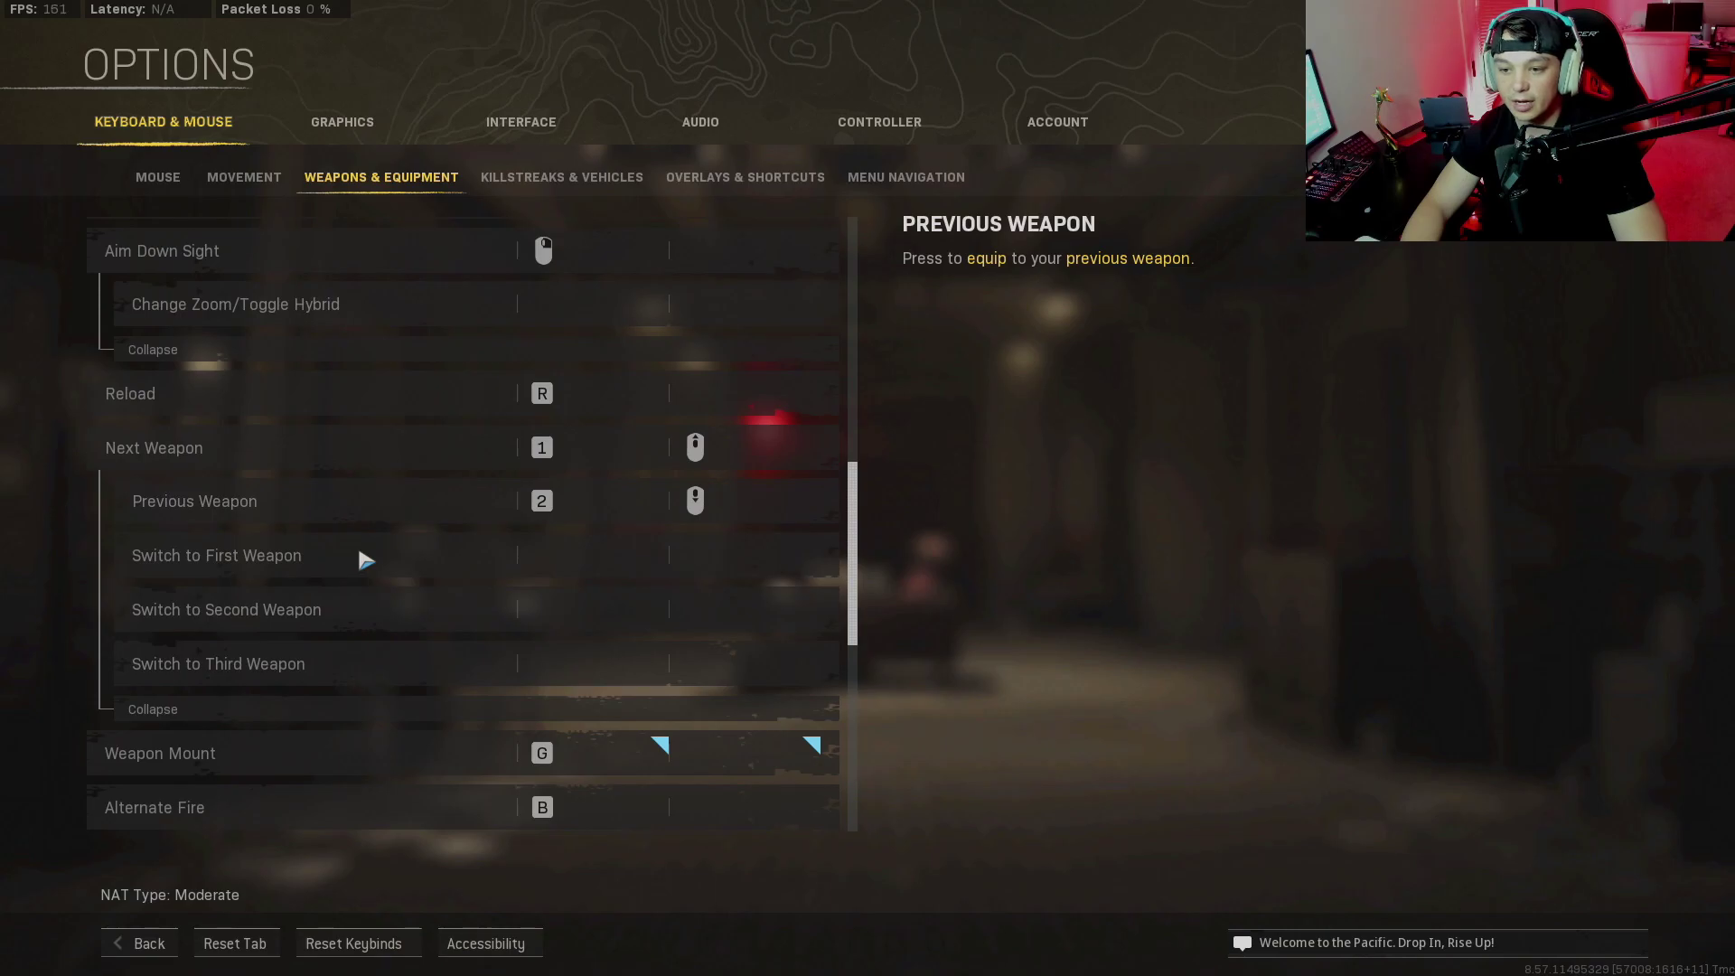
Review the remaining weapon and equipment keybinds, from Weapon Mount, melee and lethal equipment through Weapon Inspect and Zoom In to Change to Loadout 1
scroll(360, 561, "down", 5)
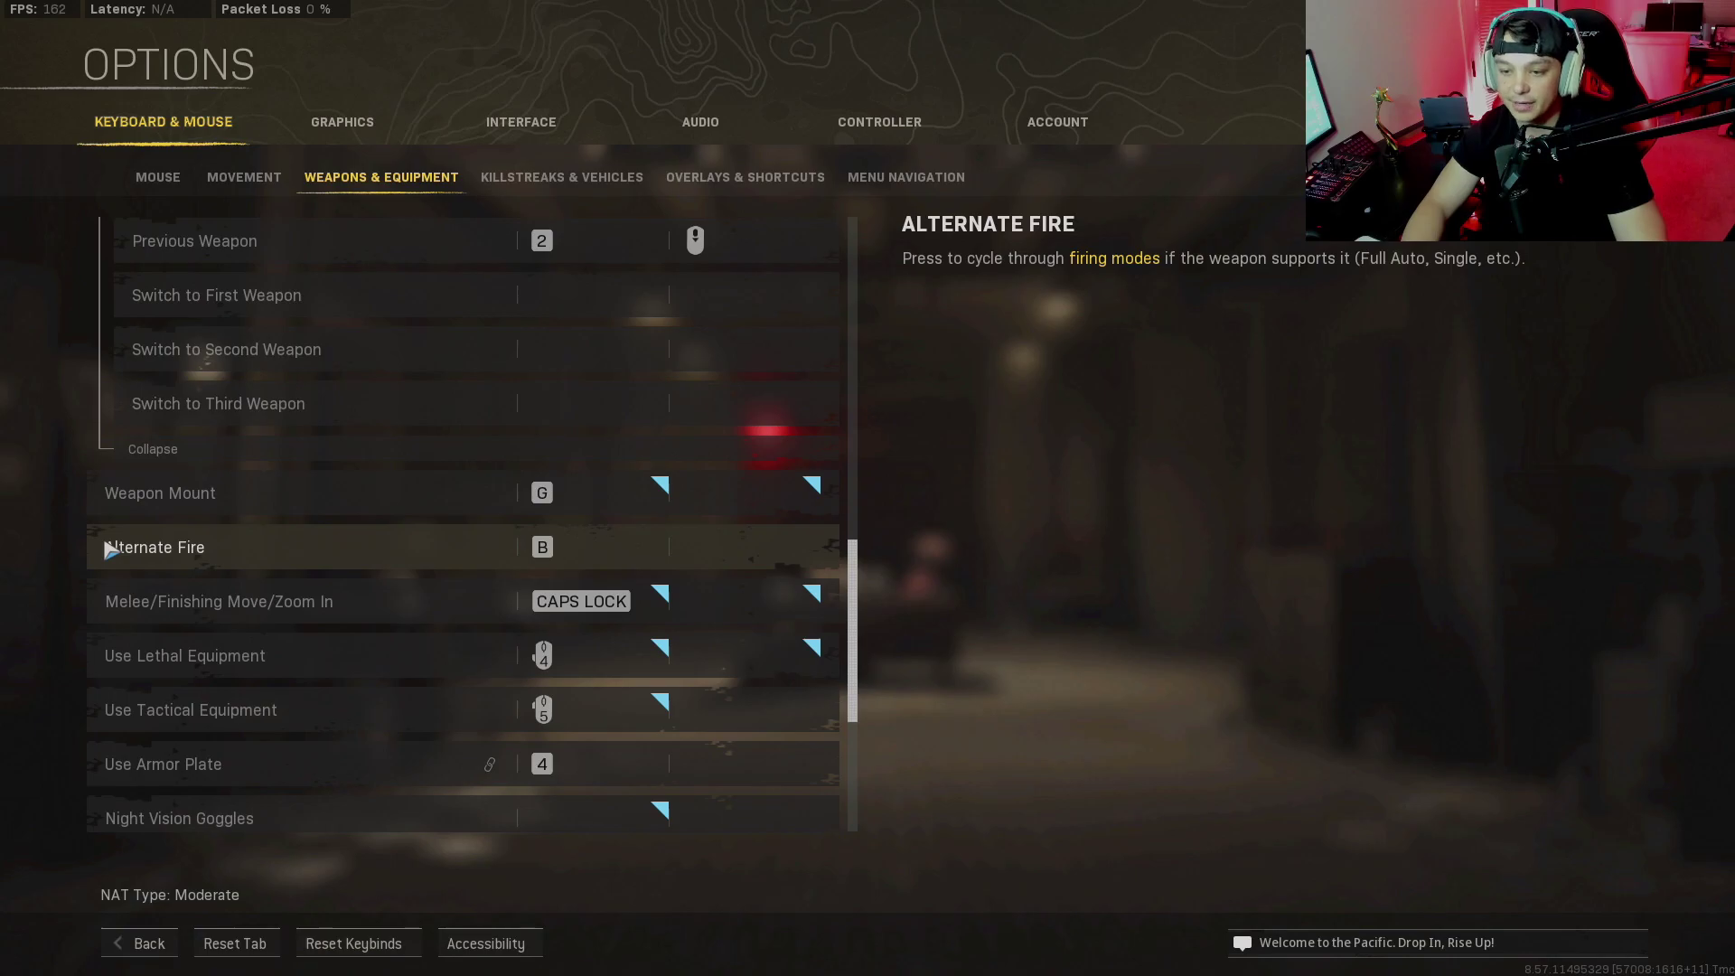
scroll(107, 548, "down", 1)
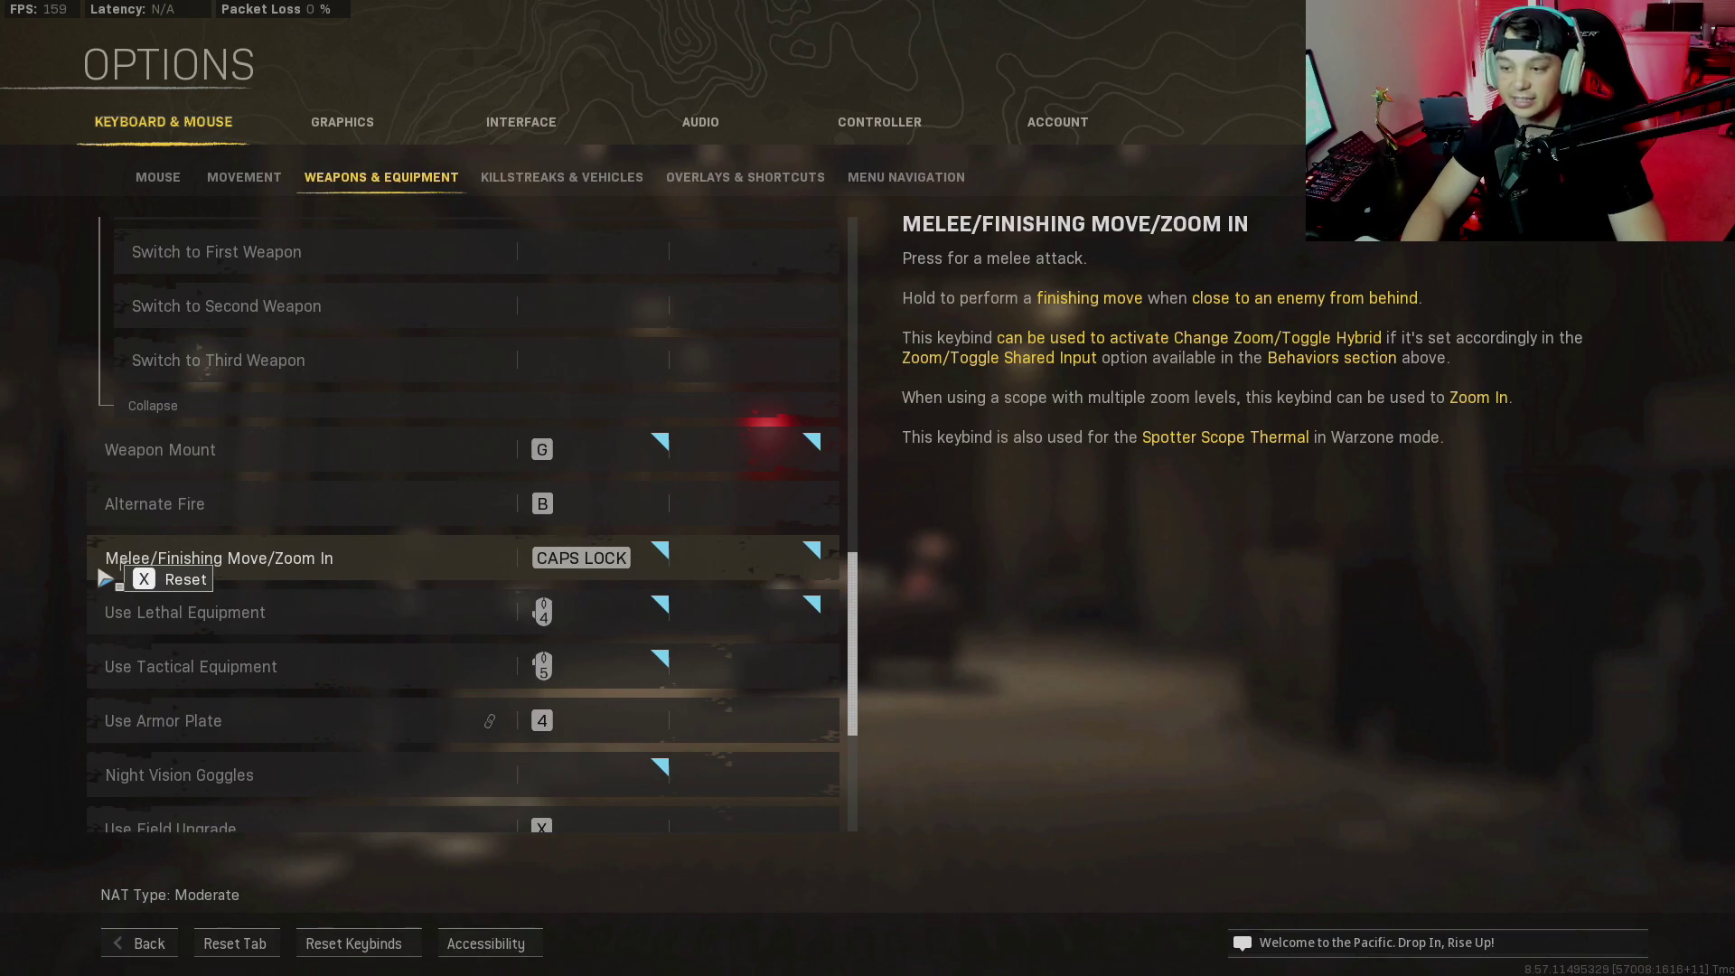
scroll(102, 578, "down", 1)
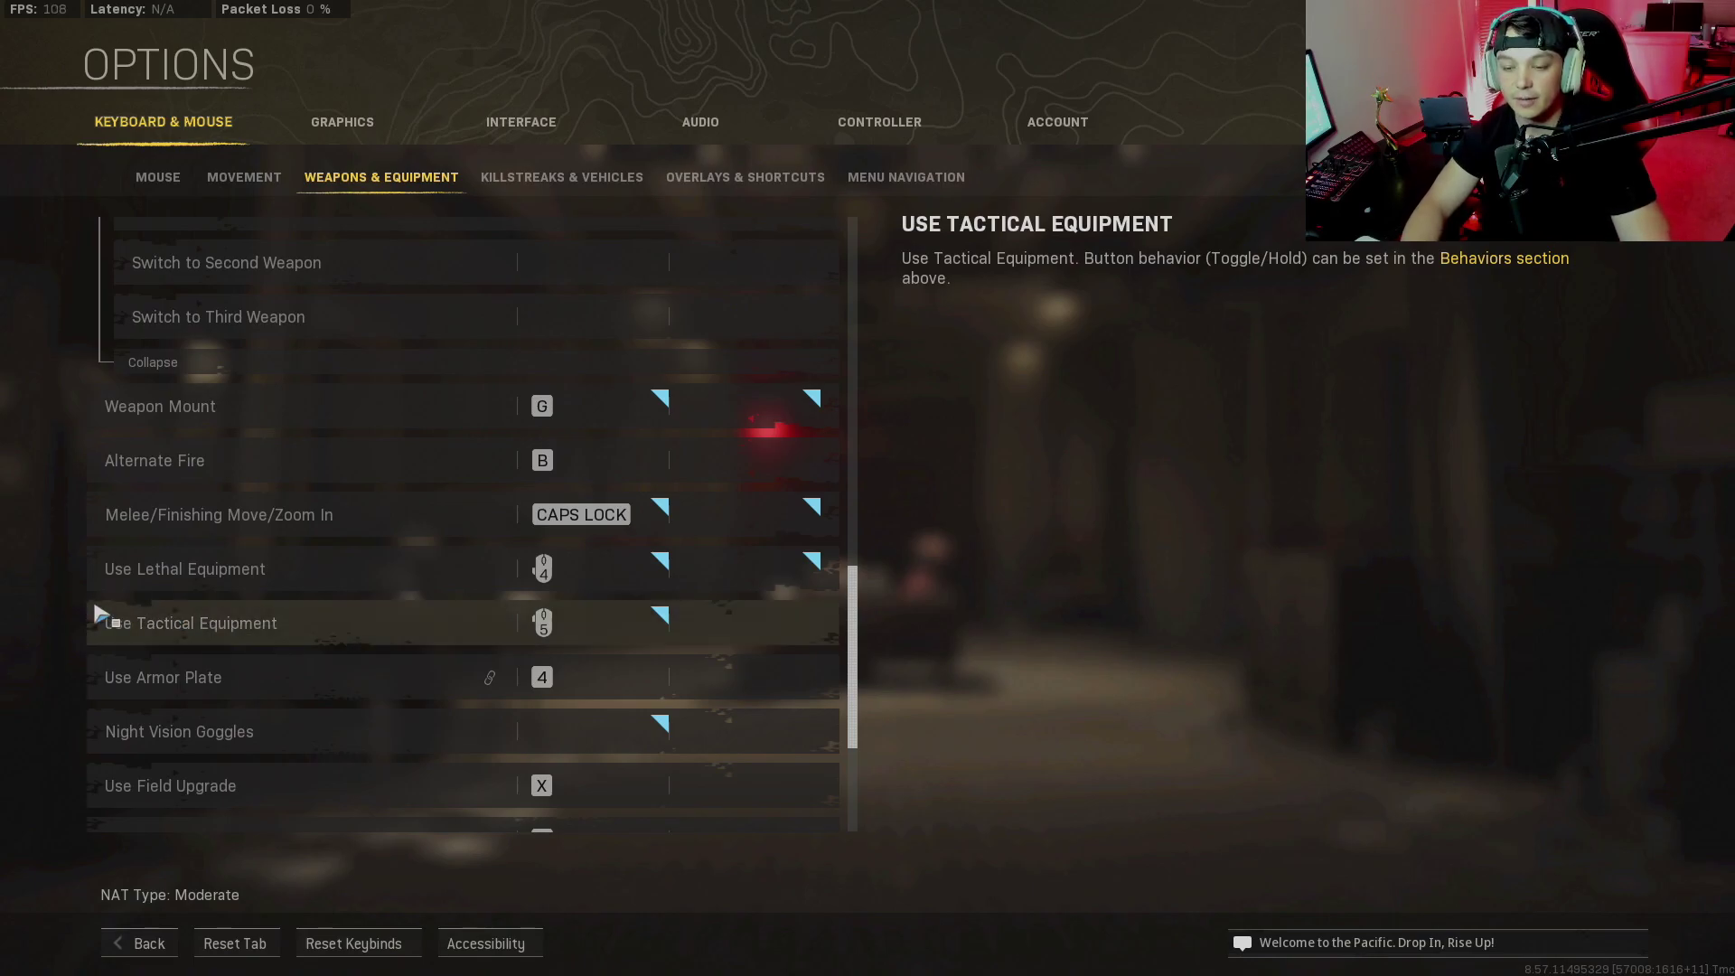
scroll(110, 615, "down", 3)
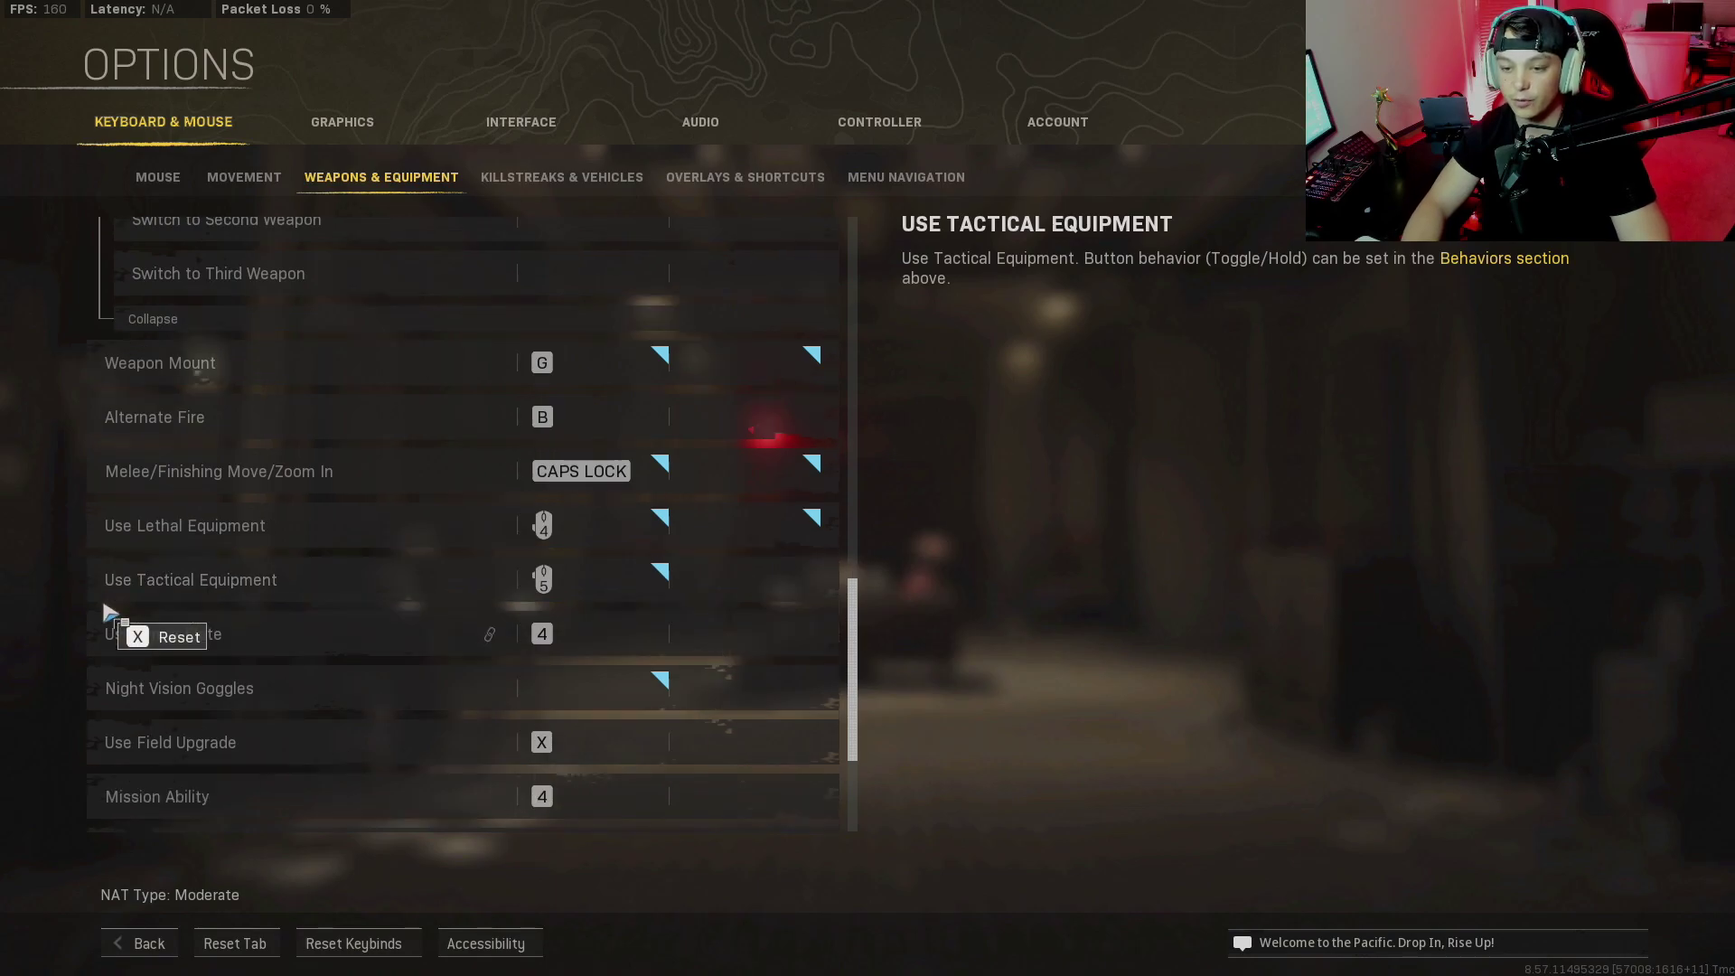
scroll(122, 636, "down", 1)
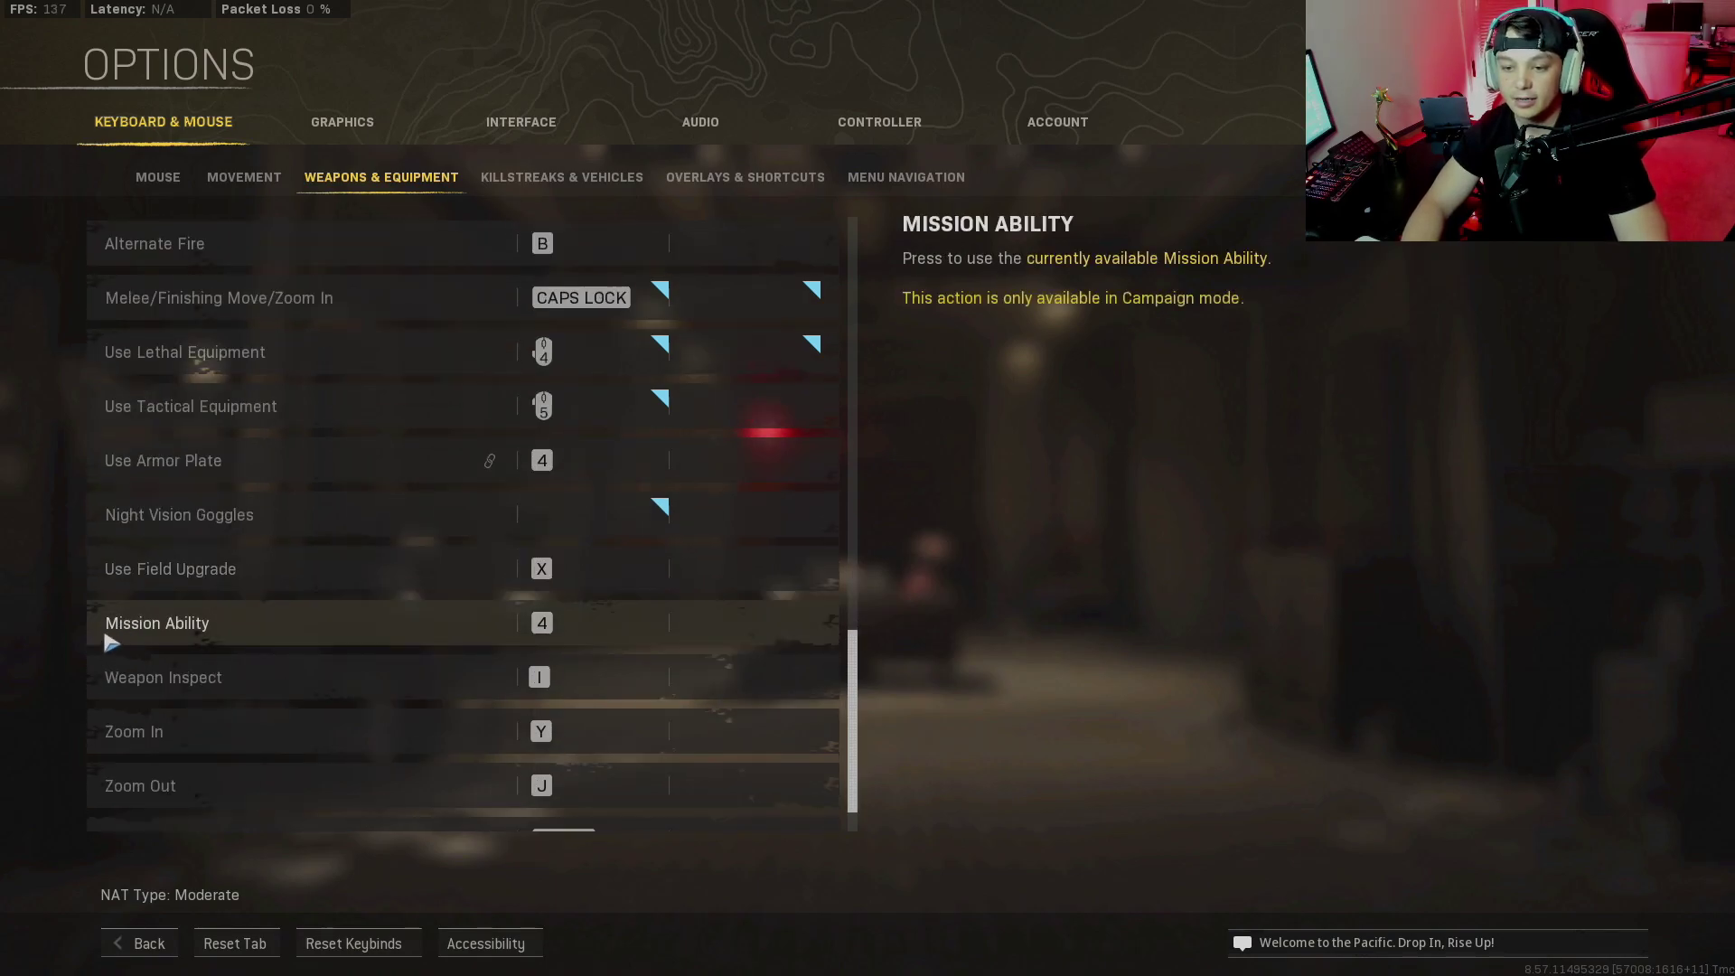
scroll(106, 642, "down", 1)
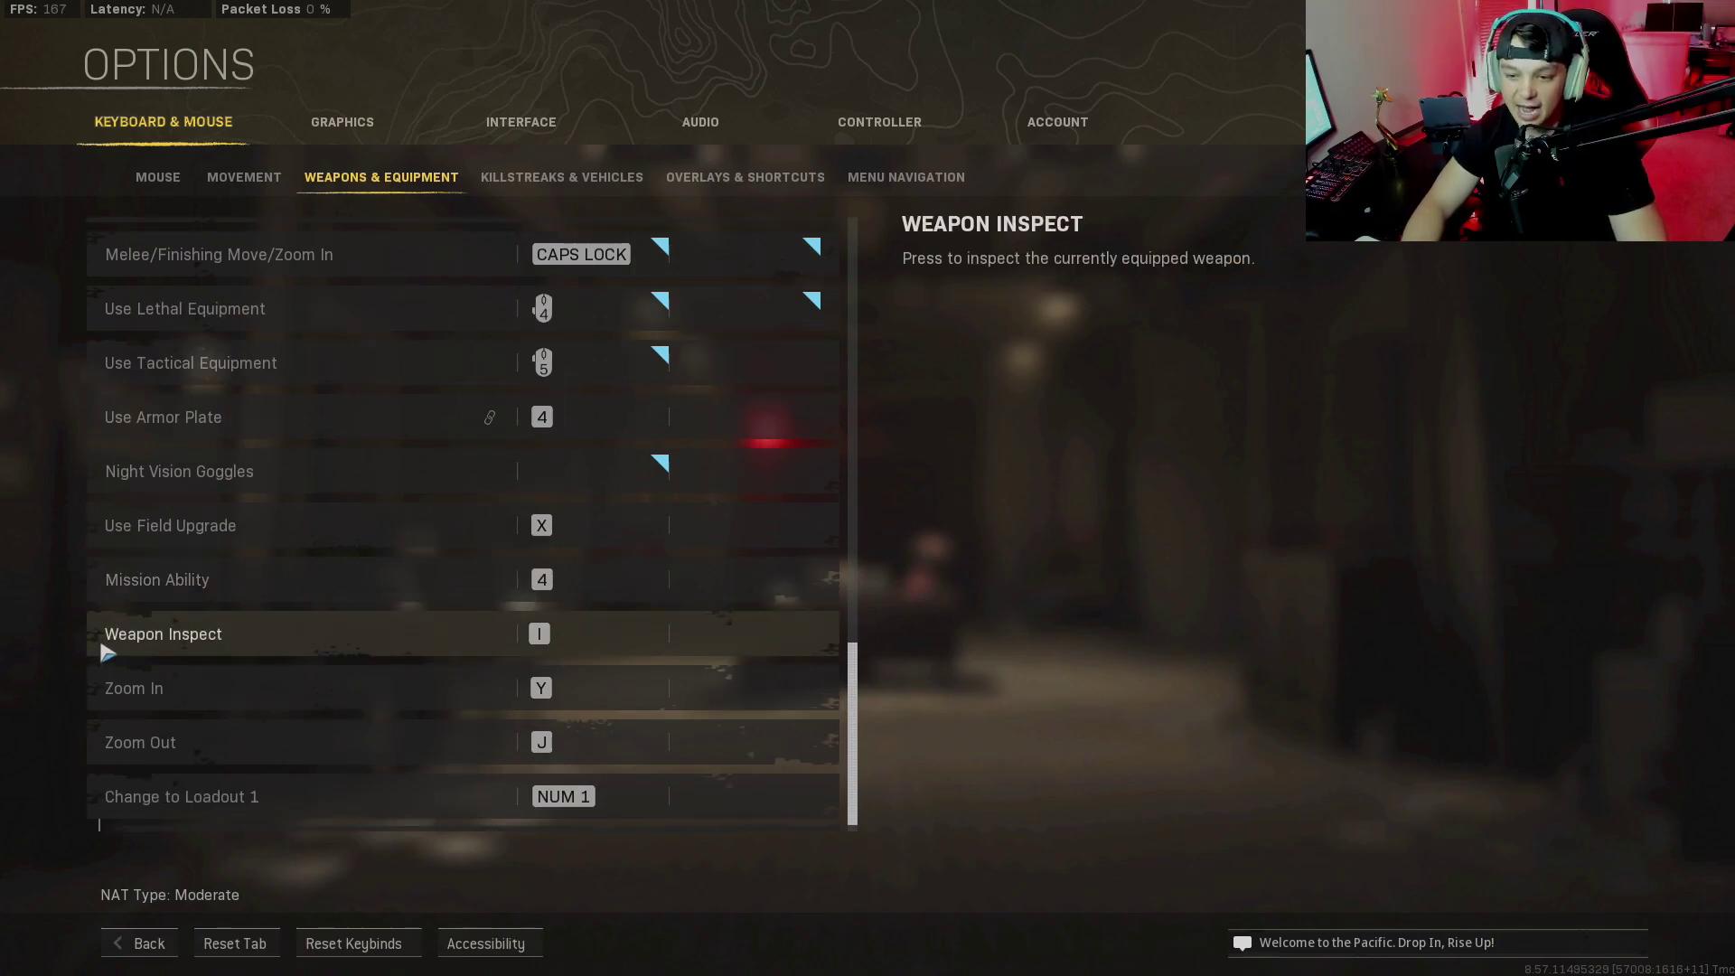
scroll(107, 653, "down", 1)
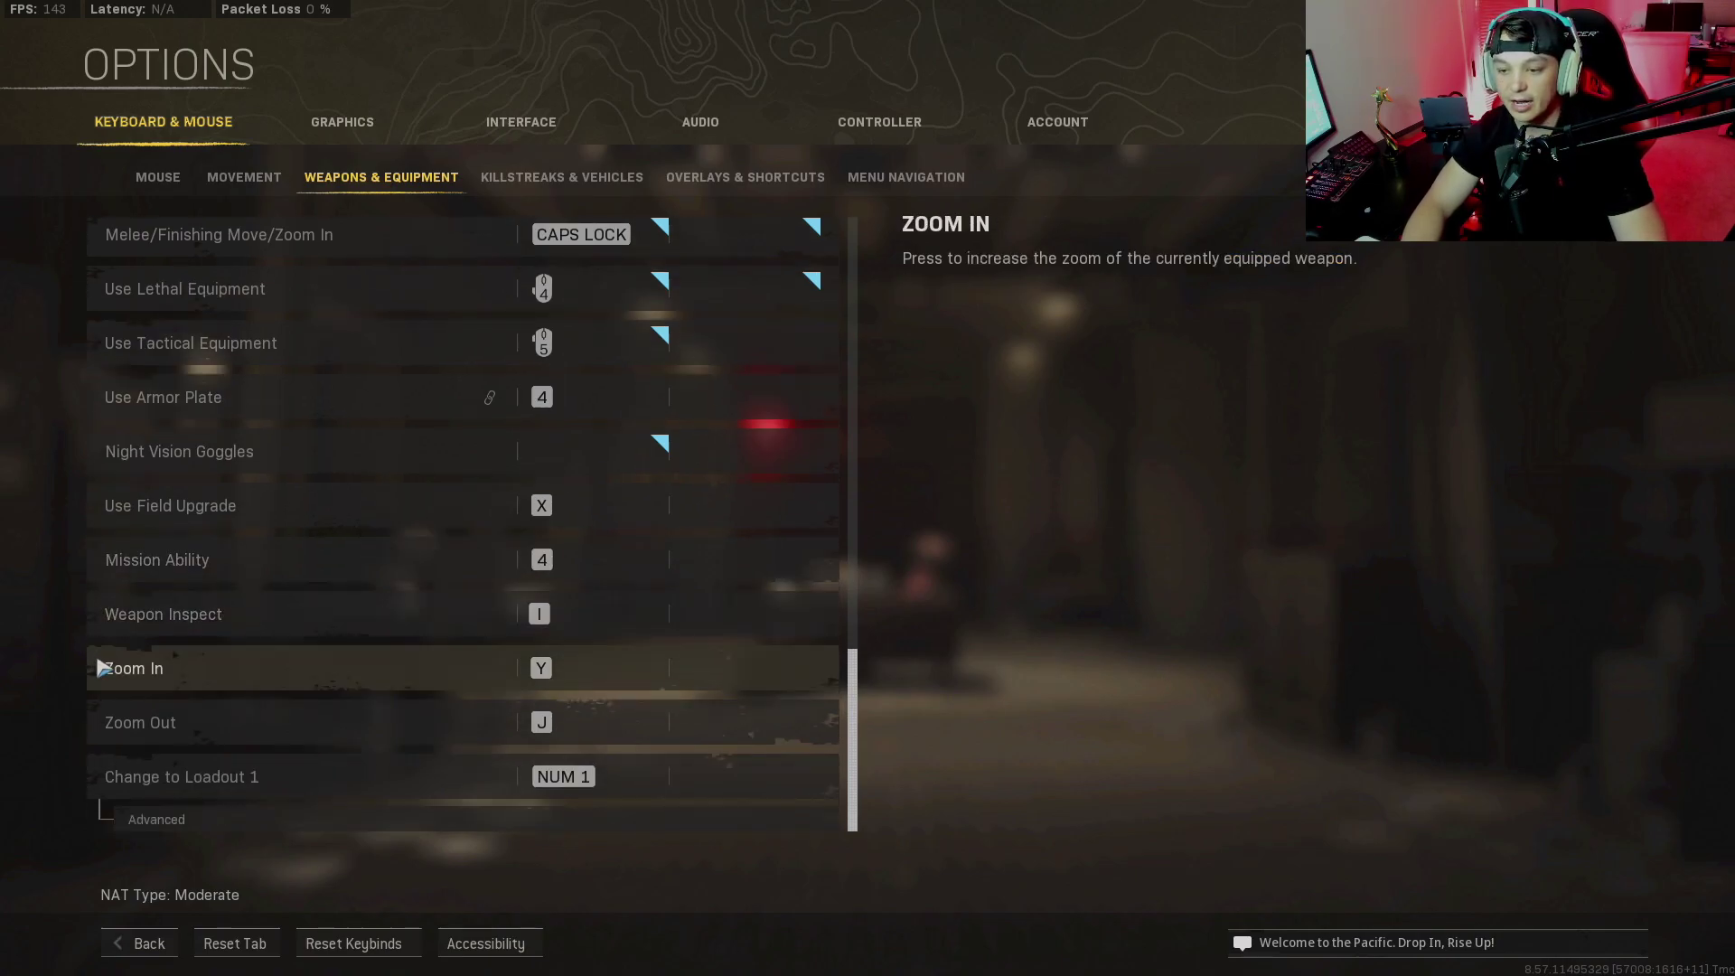